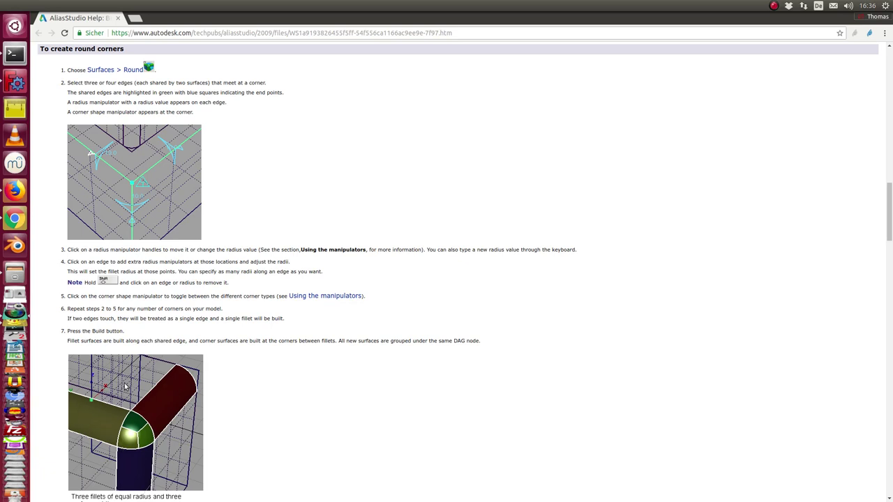
Switch to FreeCAD and examine the three border surfaces around the central hole from several angles.
{"action": "left_click", "coordinate": [16, 82]}
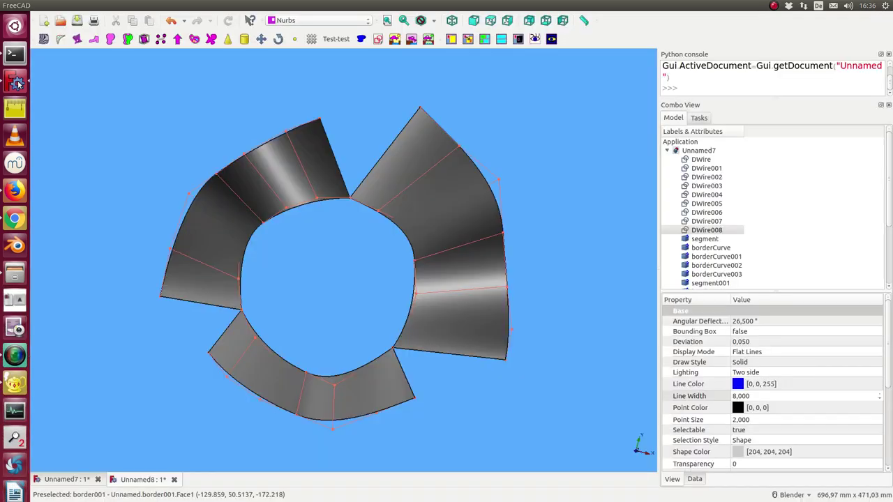
{"action": "middle_click_drag", "start_coordinate": [325, 312], "coordinate": [300, 279]}
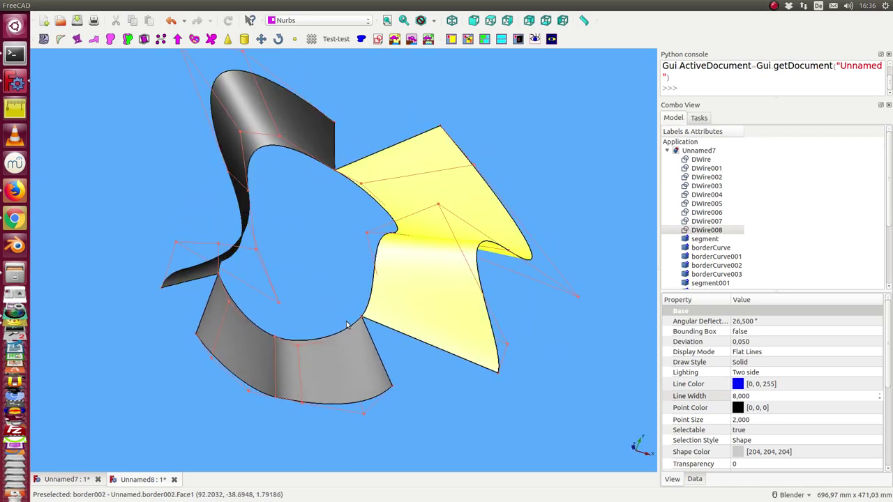
{"action": "middle_click_drag", "start_coordinate": [380, 209], "coordinate": [237, 387]}
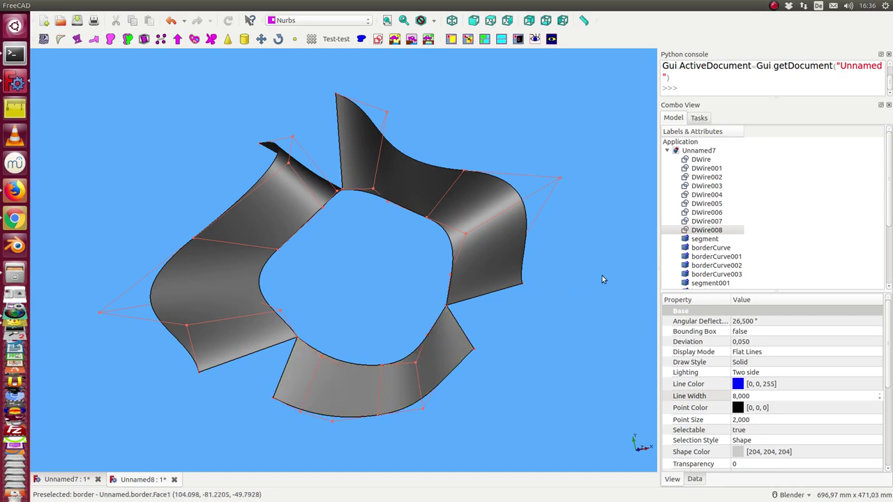
Bring up the Unnamed7 document view and inspect the filled corner with its coloured wires from different angles.
{"action": "left_click", "coordinate": [74, 480]}
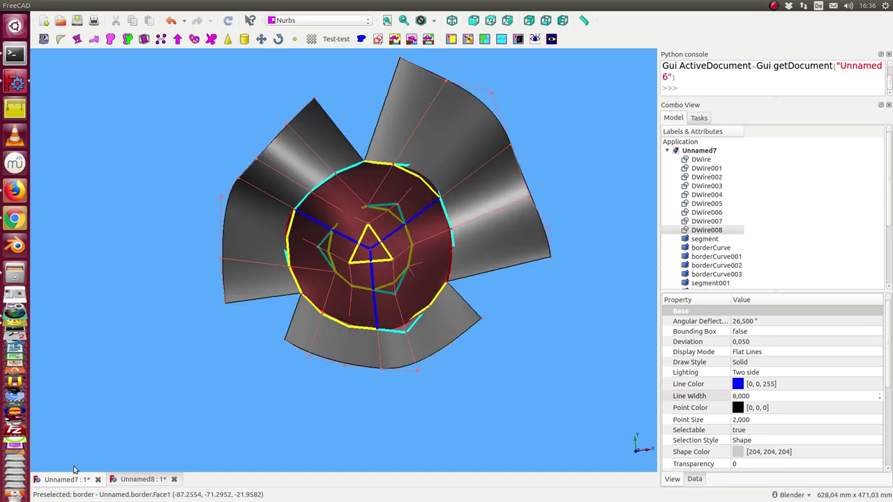
{"action": "middle_click_drag", "start_coordinate": [315, 413], "coordinate": [393, 384]}
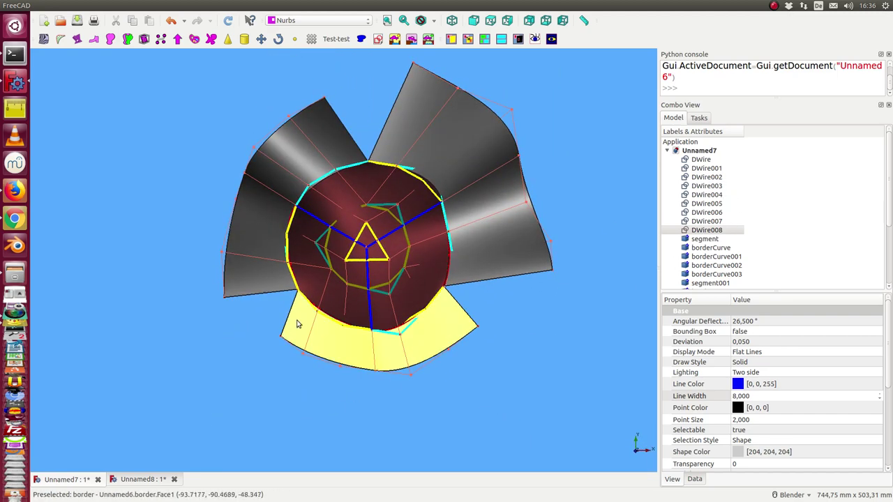
{"action": "middle_click_drag", "start_coordinate": [500, 356], "coordinate": [446, 328]}
Hide all objects of the Unnamed7 document, from DWire through border002.
{"action": "left_click", "coordinate": [697, 162]}
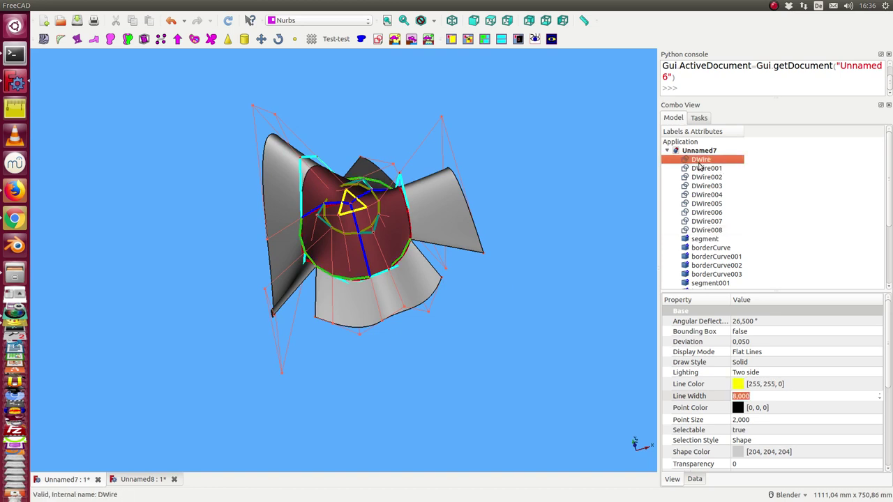
{"action": "key", "text": "shift+Down"}
{"action": "key", "text": "shift+Down"}
{"action": "key", "text": "shift+Down"}
{"action": "key", "text": "shift+Down"}
{"action": "key", "text": "shift+Down"}
{"action": "key", "text": "shift+Down"}
{"action": "key", "text": "shift+Down"}
{"action": "key", "text": "shift+Down"}
{"action": "key", "text": "shift+Down"}
{"action": "key", "text": "shift+Down"}
{"action": "key", "text": "shift+Down"}
{"action": "key", "text": "shift+Down"}
{"action": "key", "text": "shift+Down"}
{"action": "key", "text": "shift+Down"}
{"action": "key", "text": "shift+Down"}
{"action": "key", "text": "shift+Down"}
{"action": "key", "text": "shift+Down"}
{"action": "key", "text": "shift+Down"}
{"action": "key", "text": "shift+Down"}
{"action": "key", "text": "shift+Down"}
{"action": "key", "text": "shift+Down"}
{"action": "key", "text": "shift+Down"}
{"action": "key", "text": "shift+Down"}
{"action": "key", "text": "shift+Down"}
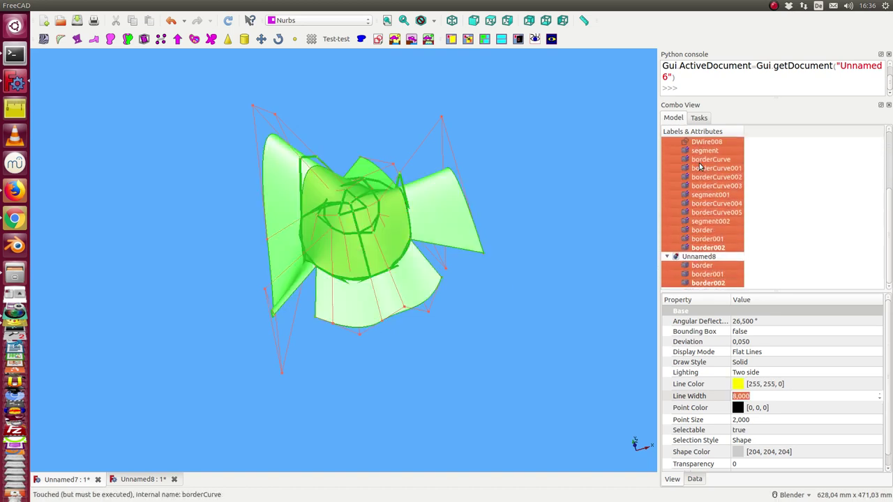
{"action": "key", "text": "shift+Up"}
{"action": "key", "text": "shift+Up"}
{"action": "key", "text": "shift+Up"}
{"action": "key", "text": "shift+Up"}
{"action": "key", "text": "shift+Up"}
{"action": "key", "text": "shift+Up"}
{"action": "key", "text": "shift+Up"}
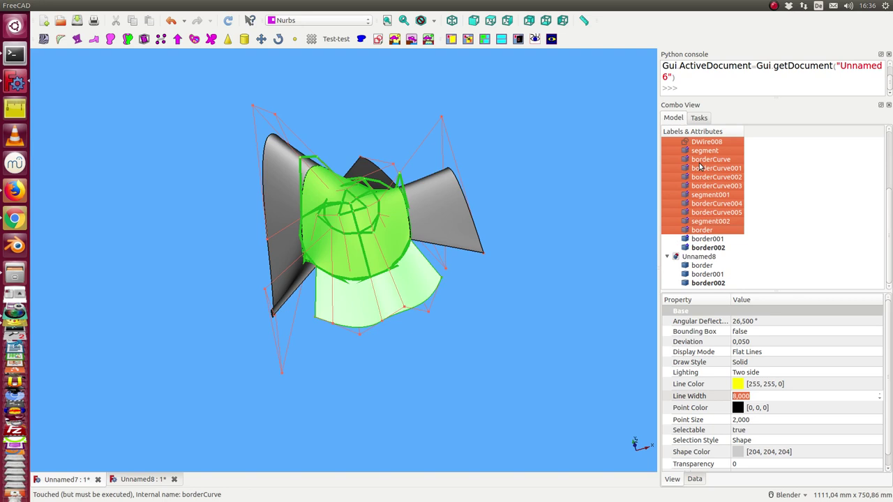
{"action": "key", "text": "shift+Down"}
{"action": "key", "text": "shift+Down"}
{"action": "key", "text": "shift+Down"}
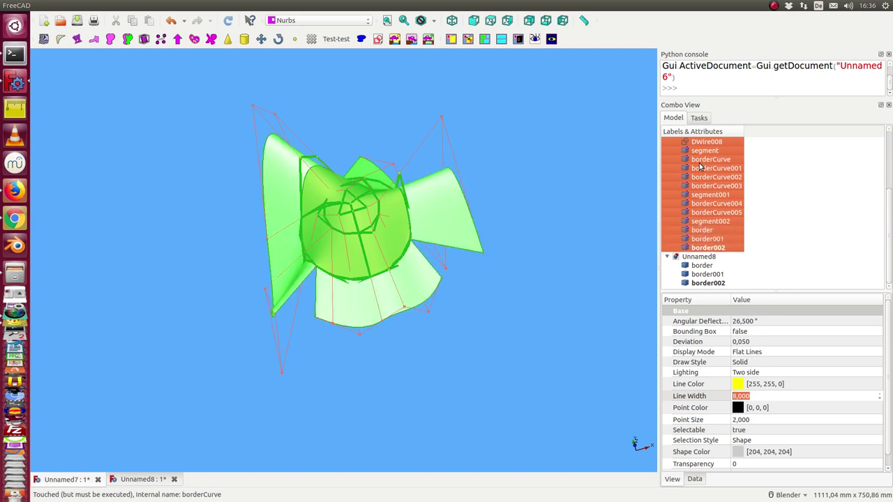
{"action": "key", "text": "space"}
Show the ring and triangle wires DWire, DWire001 and DWire002 of Unnamed7 and view them from another angle.
{"action": "scroll", "coordinate": [705, 195], "scroll_direction": "up", "scroll_amount": 4}
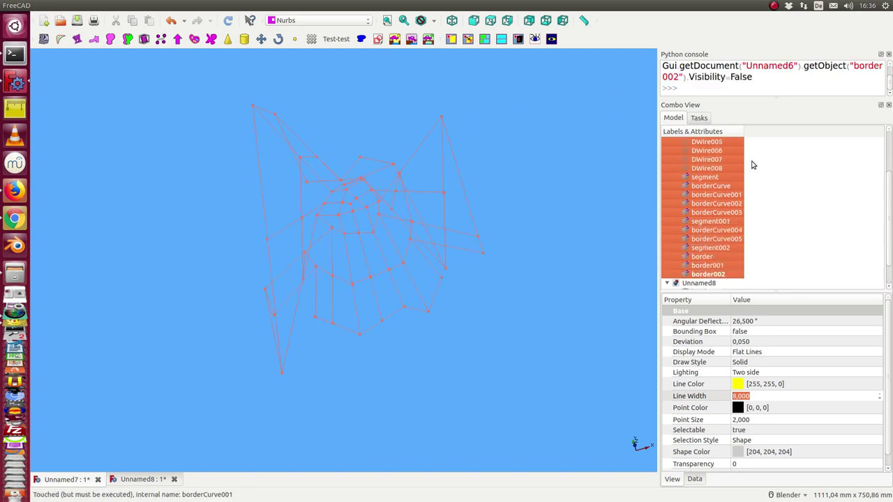
{"action": "left_click", "coordinate": [702, 160]}
{"action": "key", "text": "space"}
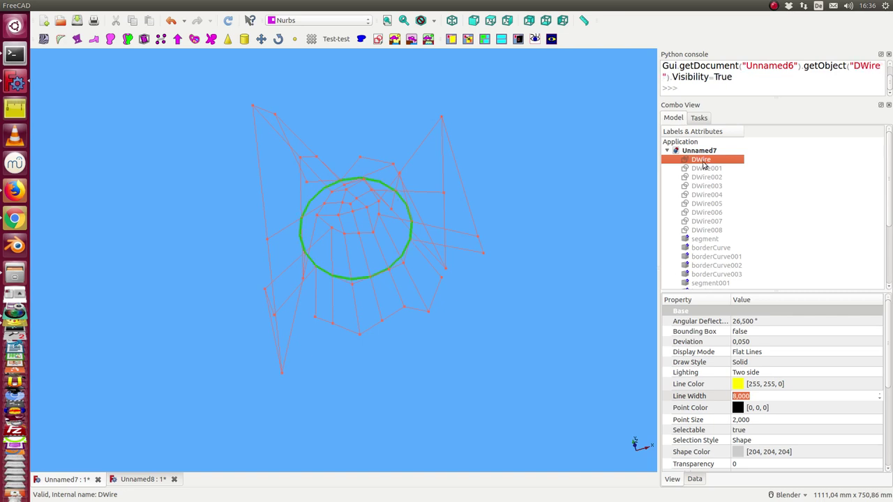
{"action": "left_click", "coordinate": [702, 170]}
{"action": "key", "text": "space"}
{"action": "left_click", "coordinate": [701, 178]}
{"action": "left_click", "coordinate": [703, 186]}
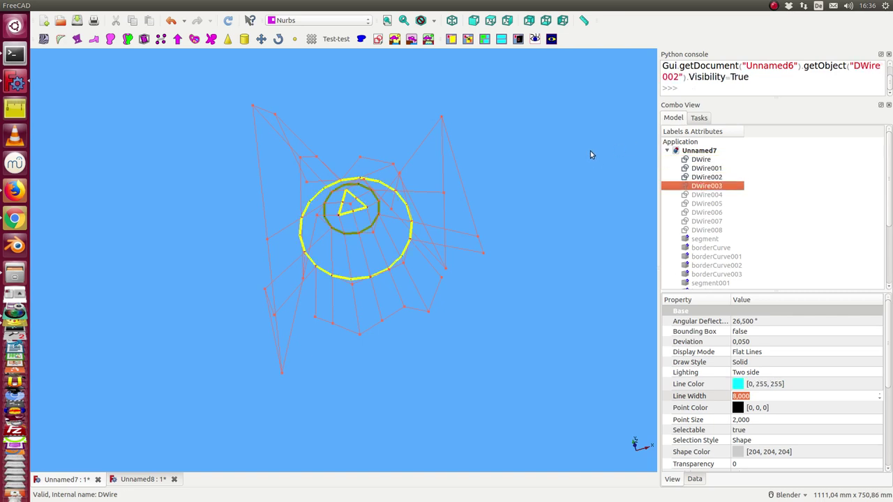
{"action": "middle_click_drag", "start_coordinate": [590, 155], "coordinate": [643, 138]}
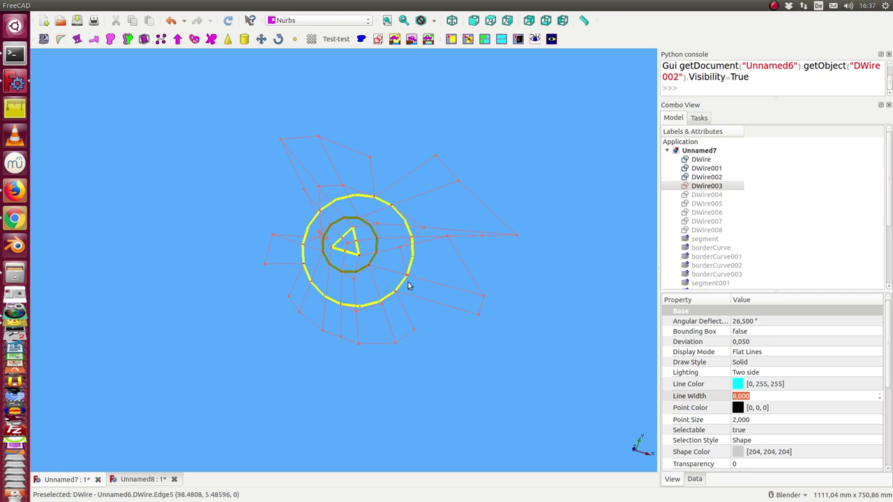
Show the three surfaces border, border001 and border002 in Unnamed7.
{"action": "scroll", "coordinate": [707, 238], "scroll_direction": "down", "scroll_amount": 4}
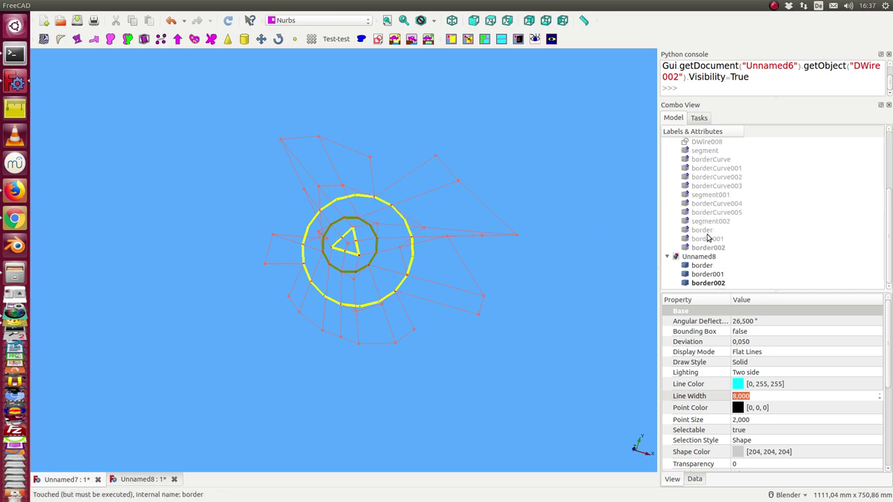
{"action": "left_click", "coordinate": [702, 230]}
{"action": "key", "text": "space"}
{"action": "left_click", "coordinate": [706, 239]}
{"action": "key", "text": "space"}
{"action": "left_click", "coordinate": [706, 248]}
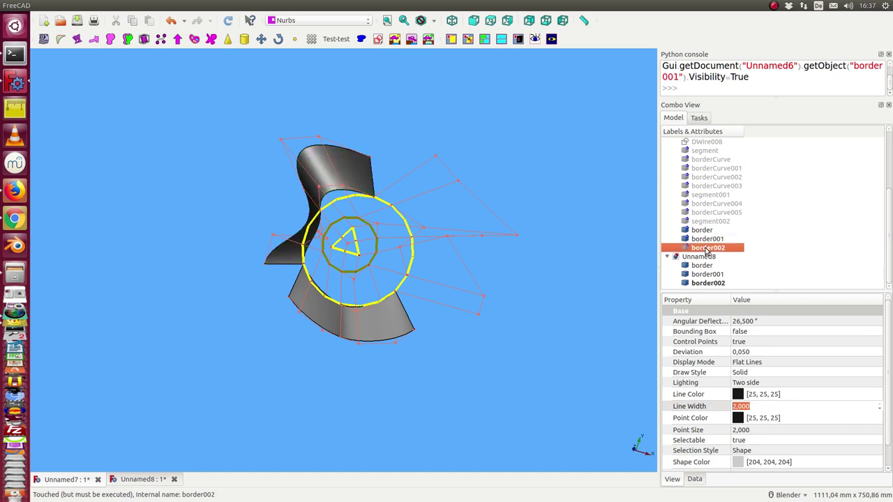
{"action": "key", "text": "space"}
Show the tangent wire DWire003 and examine from several angles how it follows the inner edges of the border surfaces.
{"action": "scroll", "coordinate": [713, 211], "scroll_direction": "up", "scroll_amount": 4}
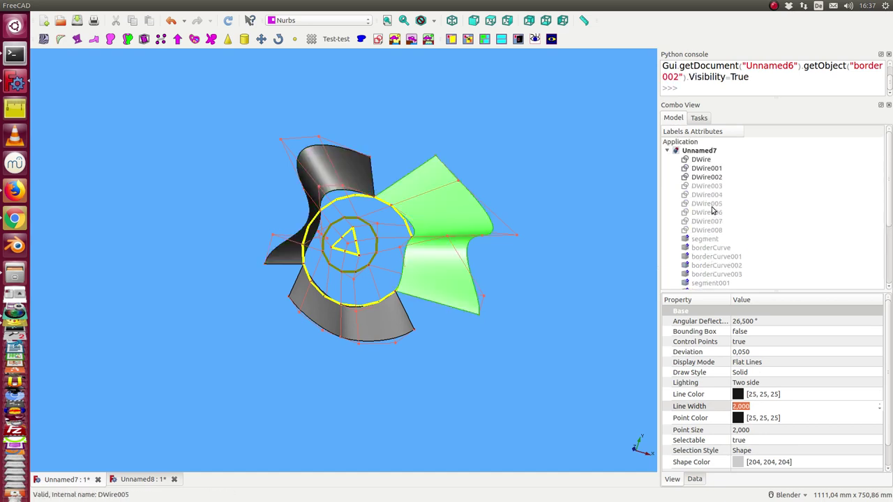
{"action": "left_click", "coordinate": [702, 186]}
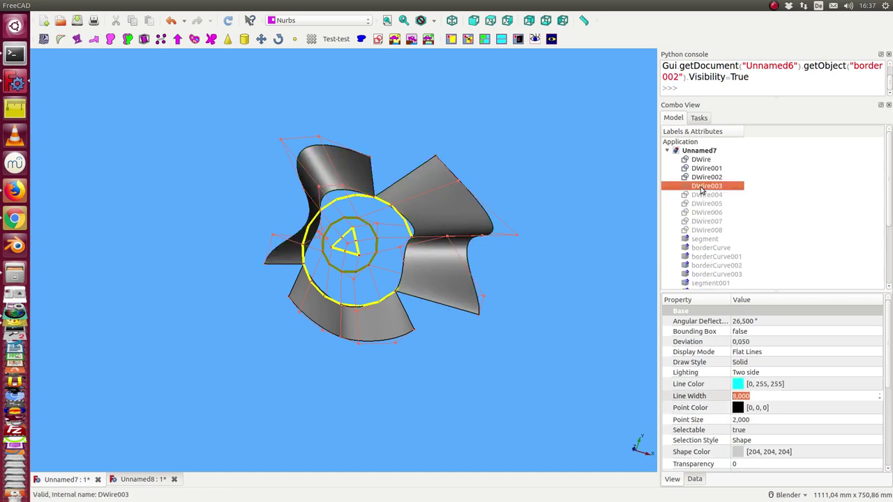
{"action": "key", "text": "space"}
{"action": "left_click", "coordinate": [187, 295]}
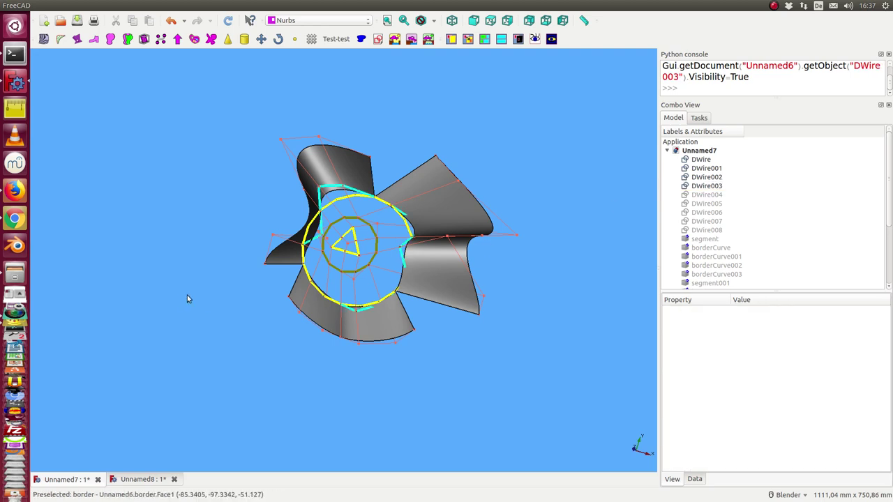
{"action": "middle_click_drag", "start_coordinate": [187, 295], "coordinate": [300, 209]}
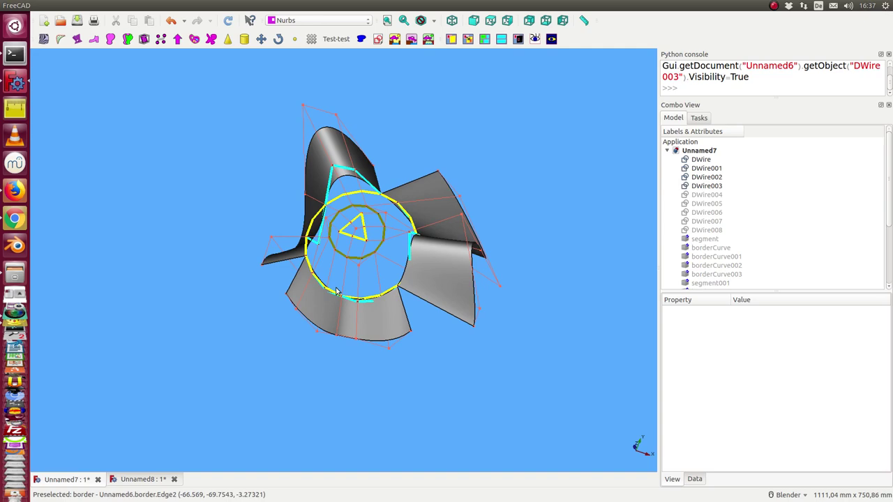
{"action": "middle_click_drag", "start_coordinate": [244, 302], "coordinate": [363, 300]}
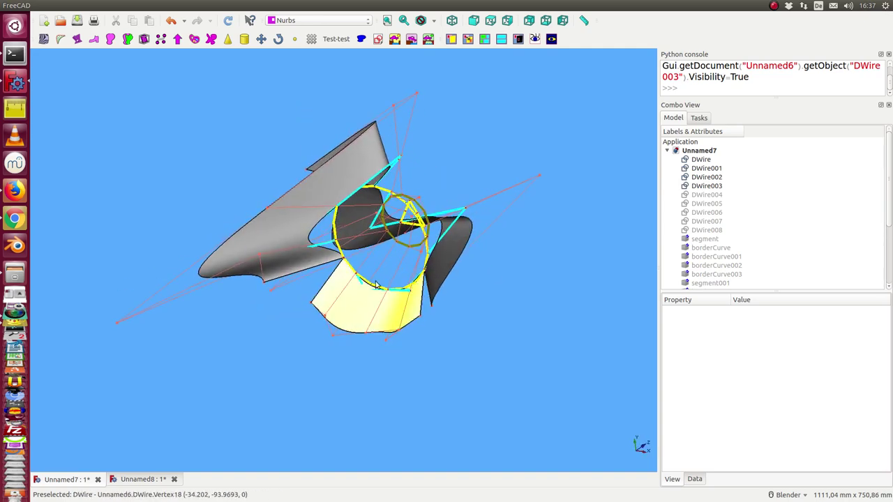
Hide the outer ring wire DWire and look at the model from the top.
{"action": "left_click", "coordinate": [701, 159]}
{"action": "key", "text": "space"}
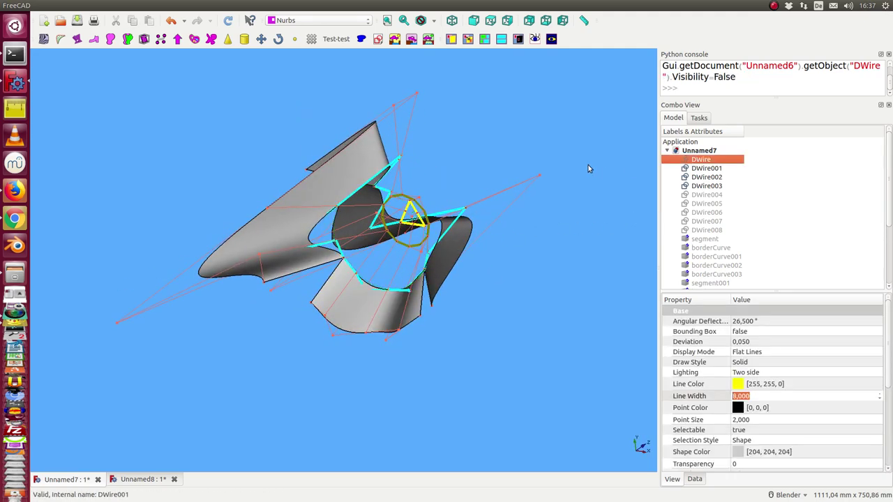
{"action": "key", "text": "2"}
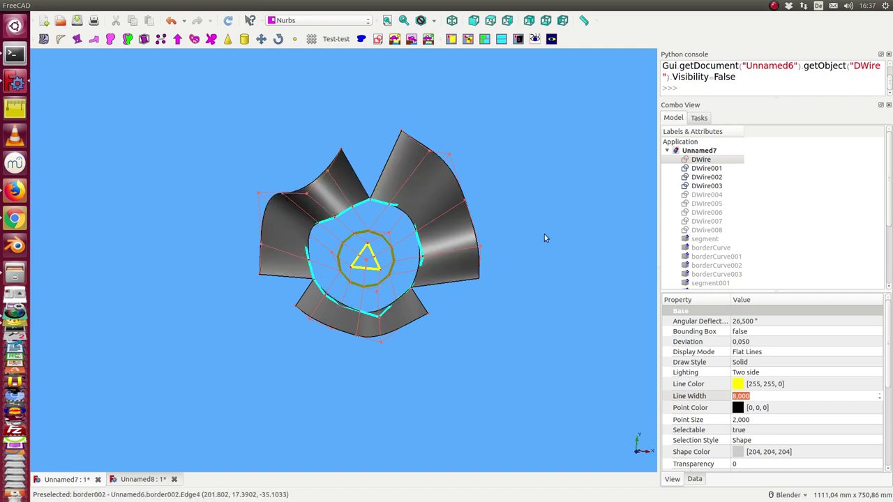
Show DWire004 in place of the inner ring DWire001, which is hidden, and inspect the wires around the triangle up close.
{"action": "left_click", "coordinate": [700, 195]}
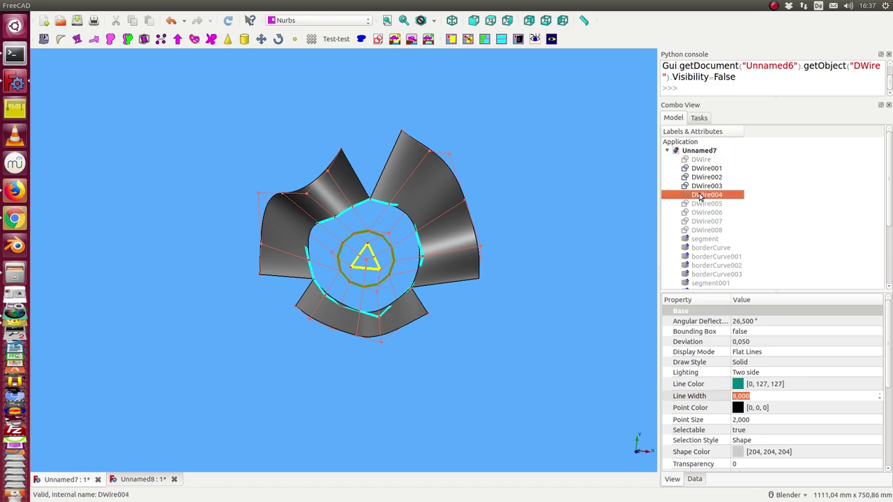
{"action": "key", "text": "space"}
{"action": "left_click", "coordinate": [696, 172]}
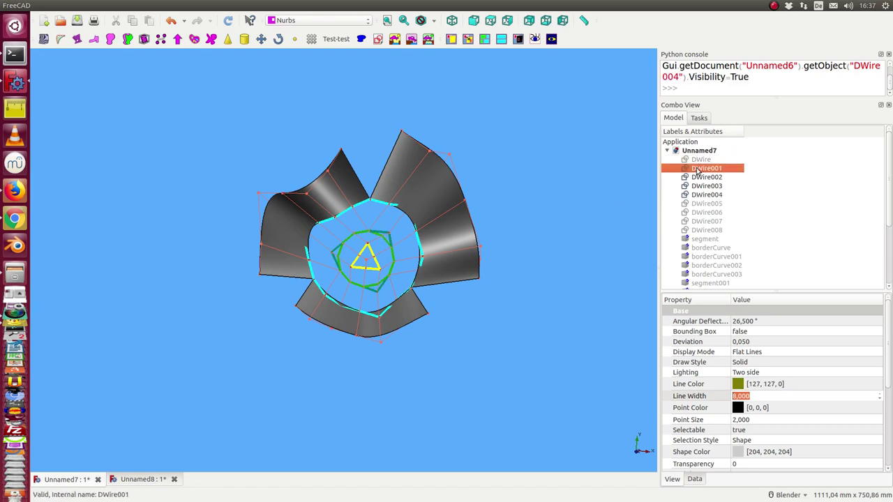
{"action": "key", "text": "space"}
{"action": "middle_click_drag", "start_coordinate": [488, 310], "coordinate": [371, 245]}
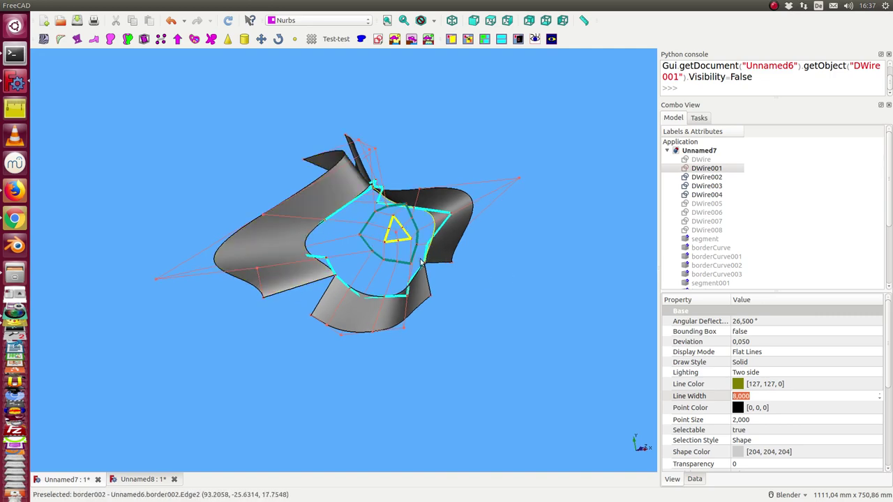
{"action": "scroll", "coordinate": [428, 300], "scroll_direction": "up", "scroll_amount": 5}
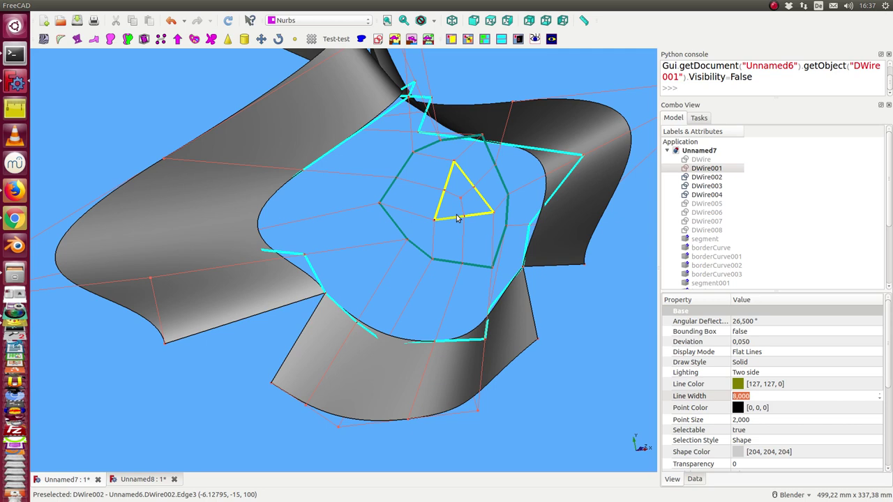
Show the wires DWire005, DWire006, DWire007 and DWire008 and clear the selection.
{"action": "left_click", "coordinate": [705, 205]}
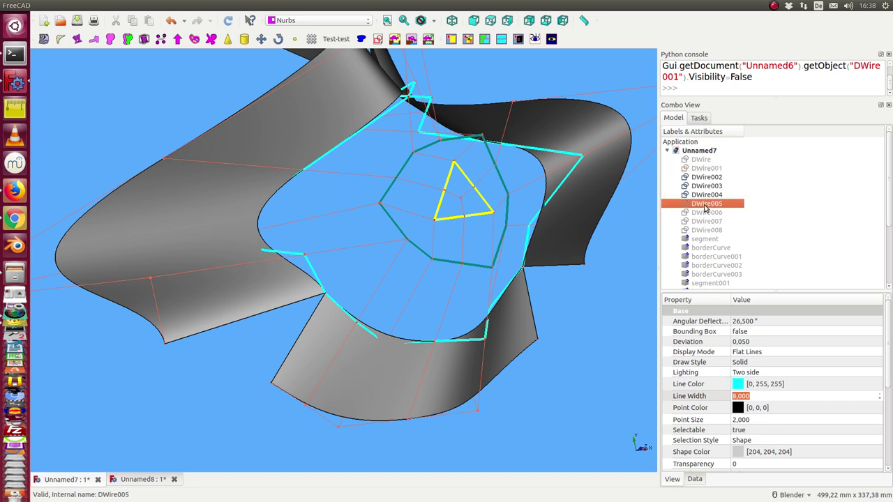
{"action": "left_click", "coordinate": [711, 248]}
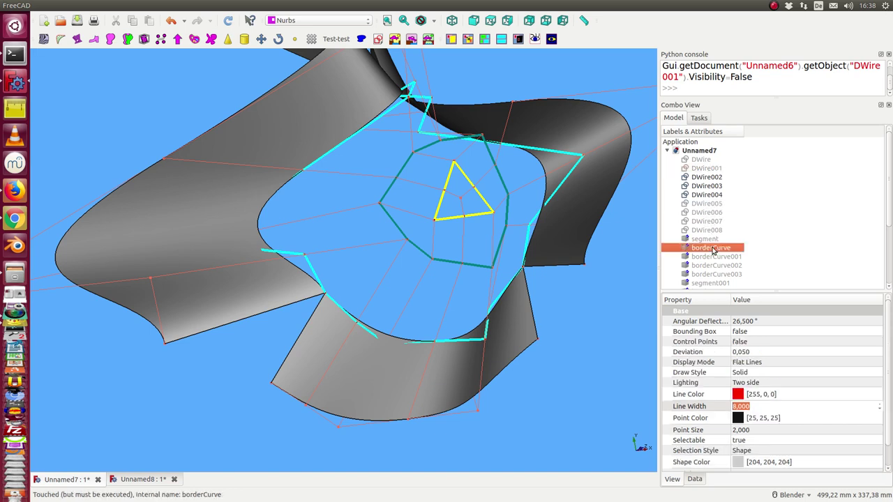
{"action": "left_click", "coordinate": [703, 204]}
{"action": "left_click", "coordinate": [706, 212]}
{"action": "key", "text": "space"}
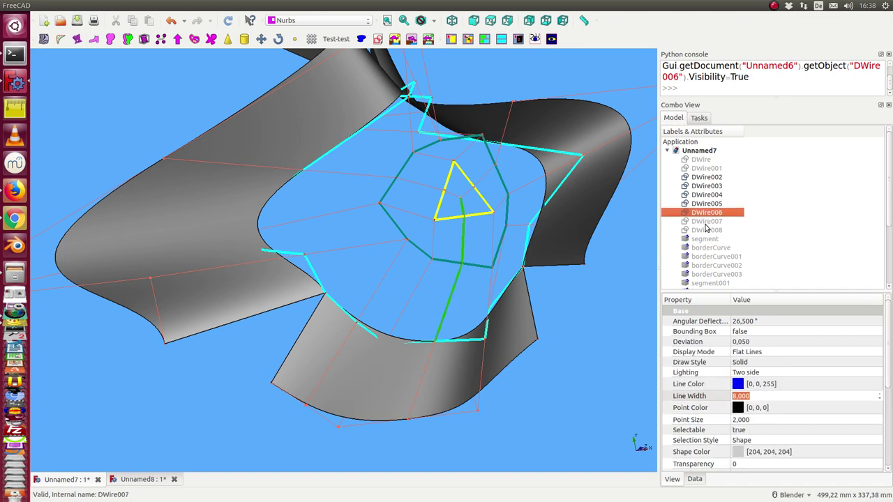
{"action": "left_click", "coordinate": [706, 221]}
{"action": "key", "text": "space"}
{"action": "left_click", "coordinate": [706, 230]}
{"action": "key", "text": "space"}
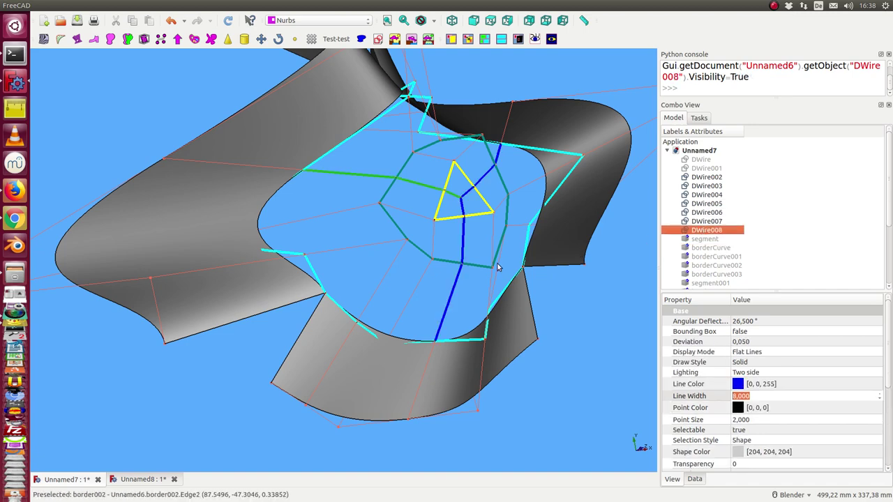
{"action": "left_click", "coordinate": [597, 309]}
Show the segment boundary curves borderCurve, borderCurve001, borderCurve002 and borderCurve003 with the whole model in view.
{"action": "middle_click_drag", "start_coordinate": [598, 308], "coordinate": [540, 333]}
{"action": "scroll", "coordinate": [540, 332], "scroll_direction": "down", "scroll_amount": 4}
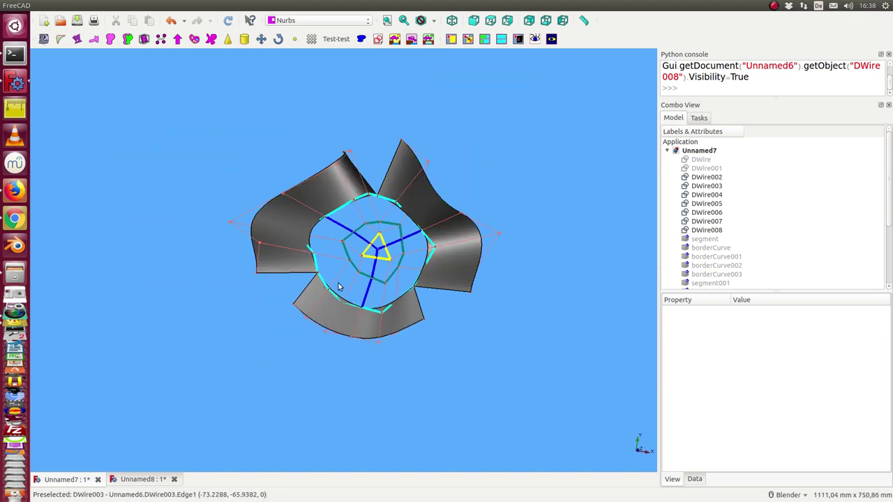
{"action": "left_click", "coordinate": [711, 248]}
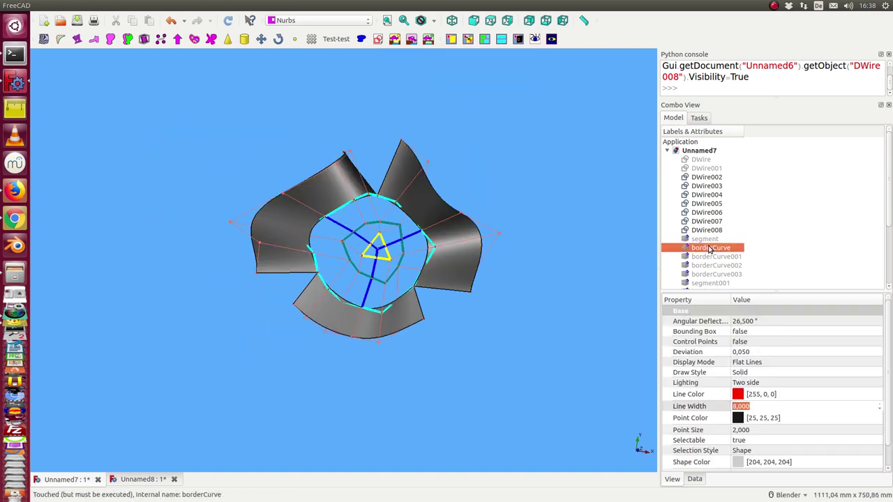
{"action": "key", "text": "space"}
{"action": "left_click", "coordinate": [712, 257]}
{"action": "key", "text": "space"}
{"action": "left_click", "coordinate": [712, 266]}
{"action": "key", "text": "space"}
{"action": "left_click", "coordinate": [711, 274]}
{"action": "key", "text": "space"}
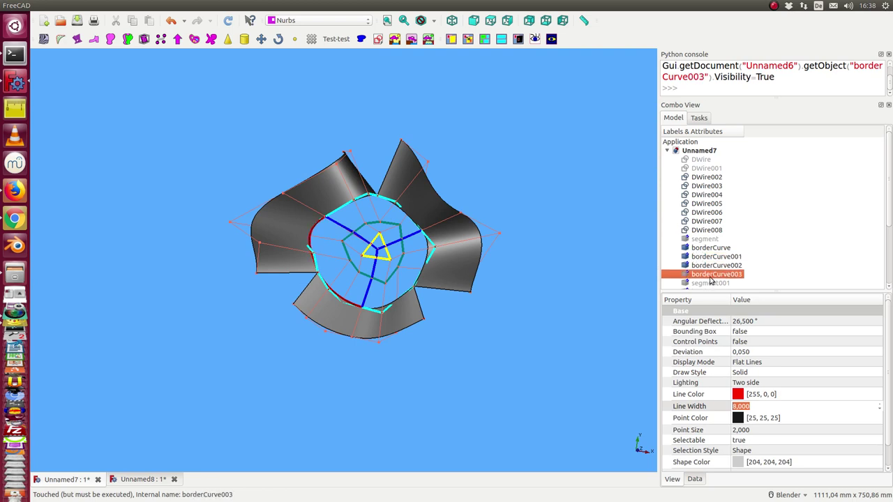
Hide the wires DWire008, DWire007, DWire006 and DWire005.
{"action": "left_click", "coordinate": [703, 231]}
{"action": "key", "text": "space"}
{"action": "left_click", "coordinate": [703, 221]}
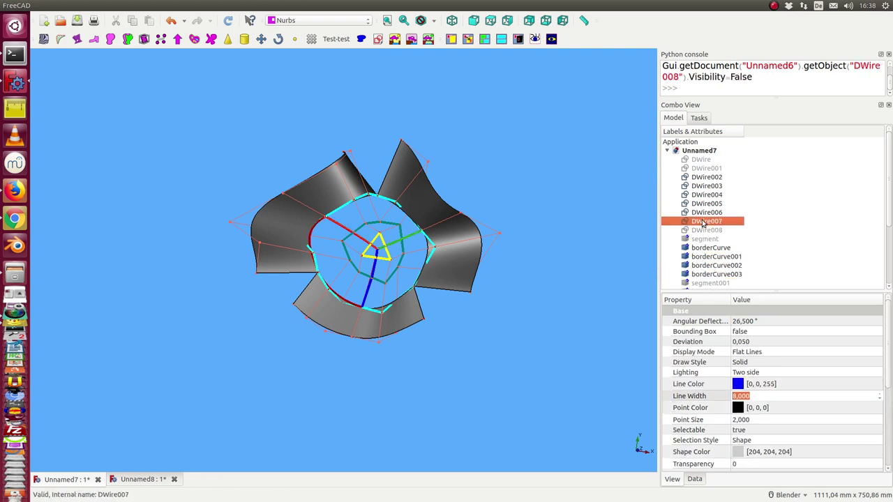
{"action": "key", "text": "space"}
{"action": "left_click", "coordinate": [701, 213]}
{"action": "left_click", "coordinate": [700, 204]}
{"action": "key", "text": "space"}
Hide the wires DWire004, DWire003 and DWire002 so only the border curves remain around the segment.
{"action": "left_click", "coordinate": [701, 195]}
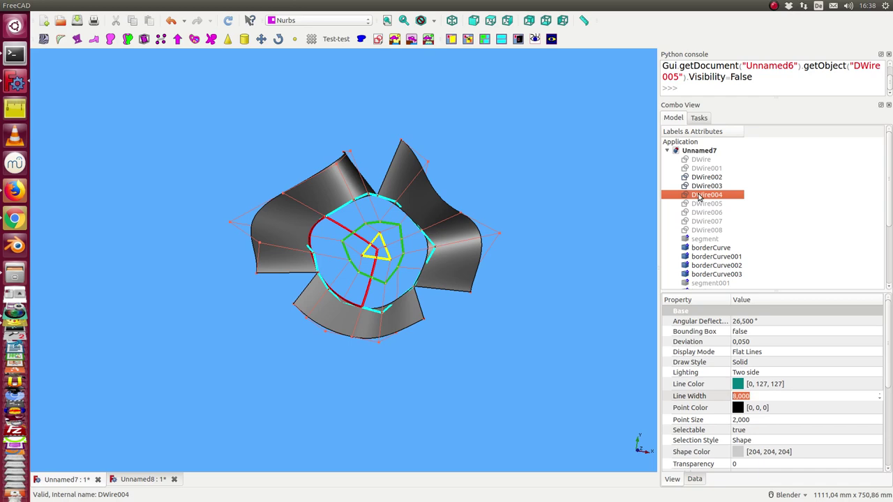
{"action": "key", "text": "space"}
{"action": "left_click", "coordinate": [701, 186]}
{"action": "key", "text": "space"}
{"action": "left_click", "coordinate": [697, 180]}
{"action": "key", "text": "space"}
{"action": "scroll", "coordinate": [298, 335], "scroll_direction": "up", "scroll_amount": 5}
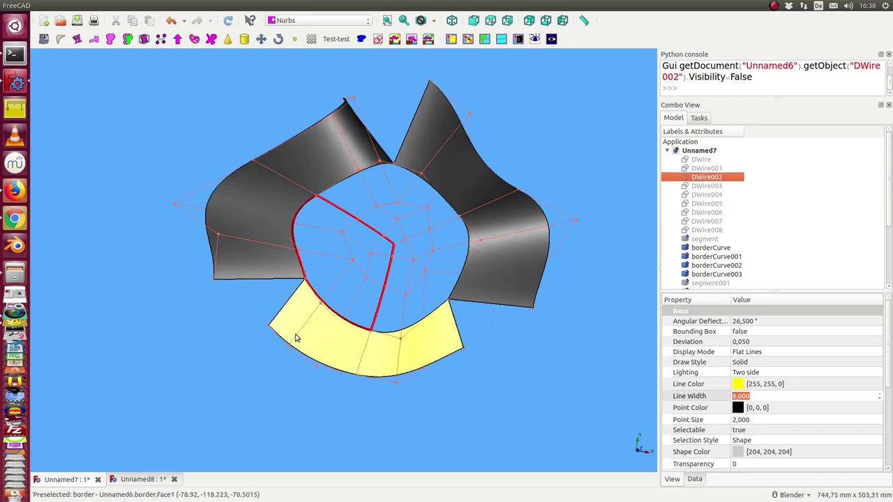
Create a map of the face from the object segment and tilt the model to view its grid.
{"action": "scroll", "coordinate": [704, 253], "scroll_direction": "down", "scroll_amount": 1}
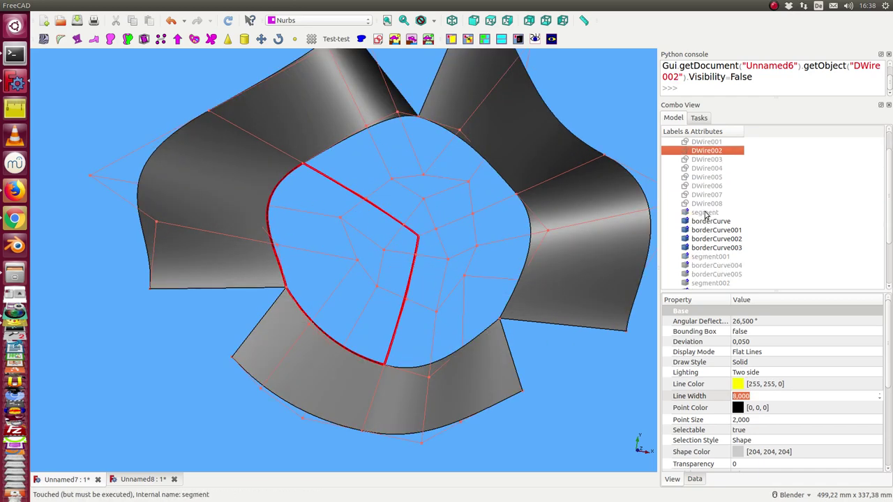
{"action": "left_click", "coordinate": [705, 213]}
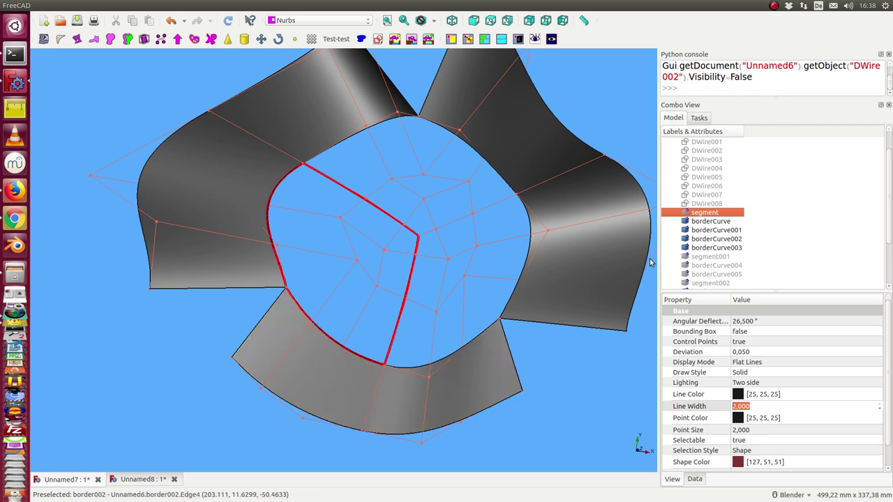
{"action": "mouse_move", "coordinate": [225, 3]}
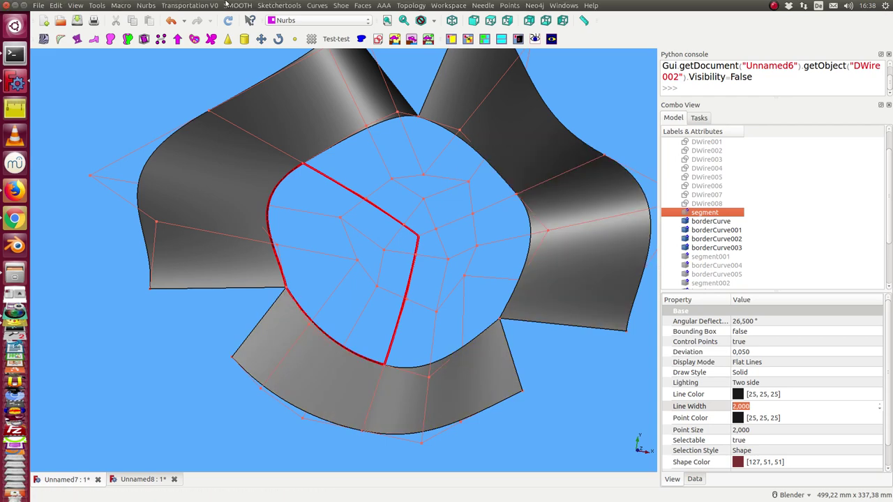
{"action": "left_click", "coordinate": [317, 5]}
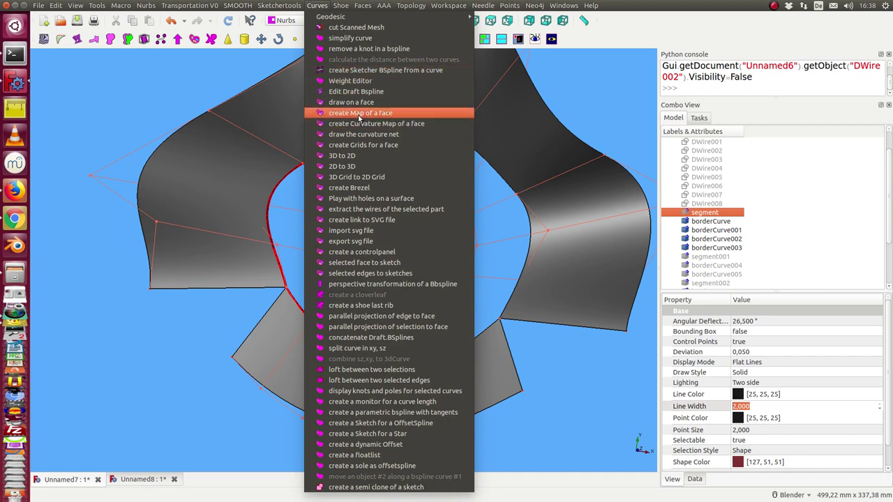
{"action": "left_click", "coordinate": [360, 114]}
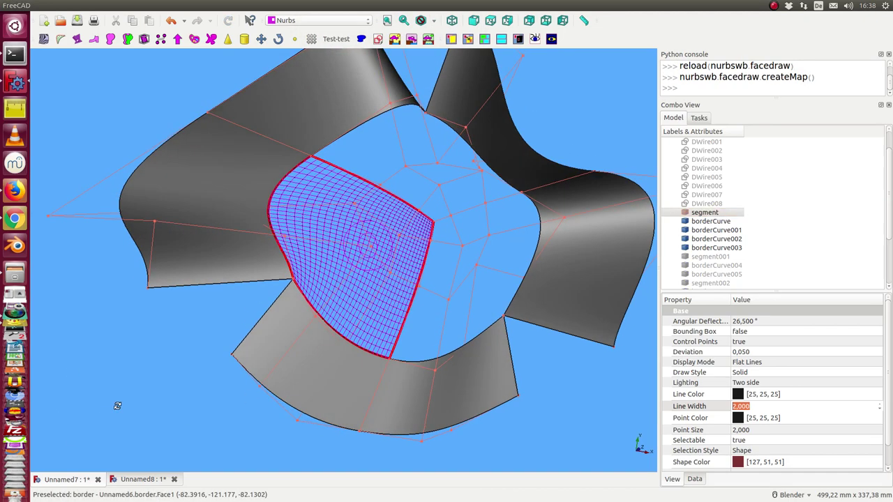
{"action": "middle_click_drag", "start_coordinate": [117, 406], "coordinate": [132, 423]}
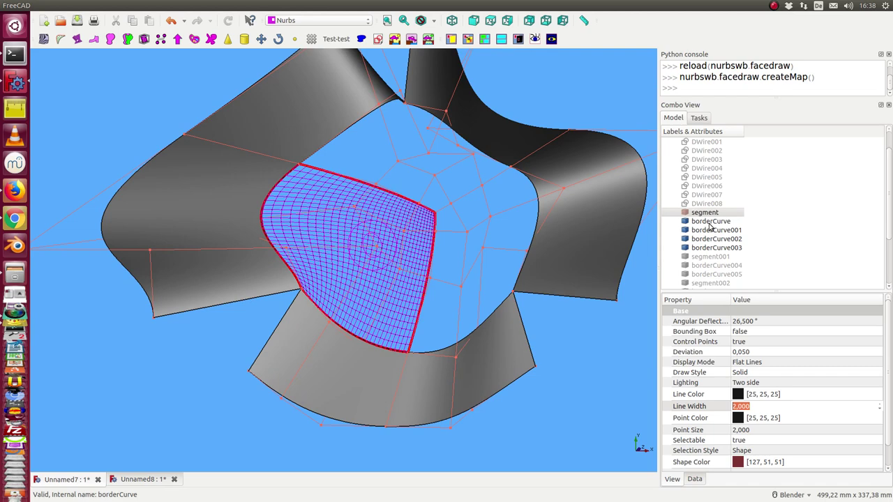
Show the surfaces segment001, segment and segment002 to complete the fill, and hide the MAP grid.
{"action": "left_click", "coordinate": [704, 257]}
{"action": "key", "text": "space"}
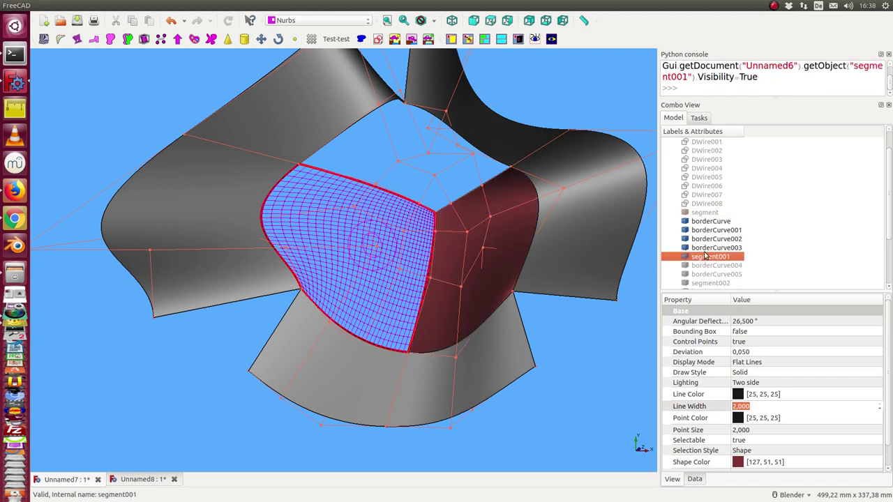
{"action": "left_click", "coordinate": [703, 212]}
{"action": "key", "text": "space"}
{"action": "middle_click_drag", "start_coordinate": [503, 359], "coordinate": [551, 363]}
{"action": "scroll", "coordinate": [704, 209], "scroll_direction": "down", "scroll_amount": 2}
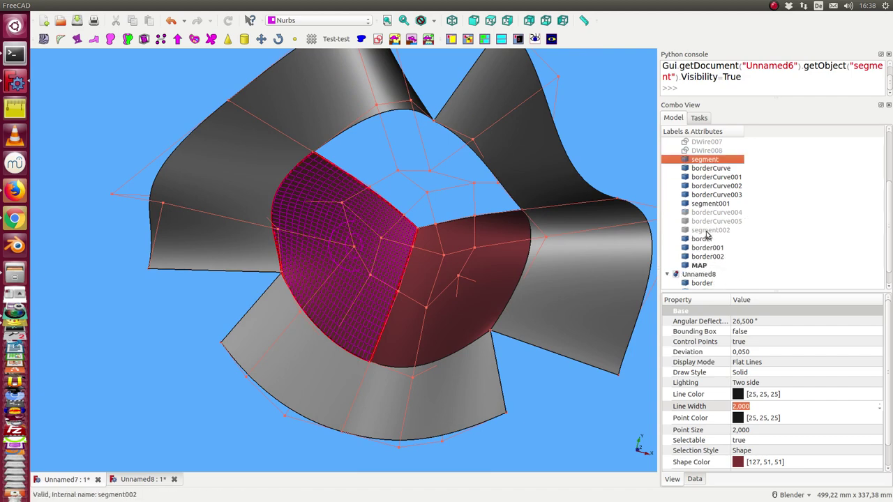
{"action": "left_click", "coordinate": [704, 230]}
{"action": "key", "text": "space"}
{"action": "middle_click_drag", "start_coordinate": [524, 393], "coordinate": [490, 405]}
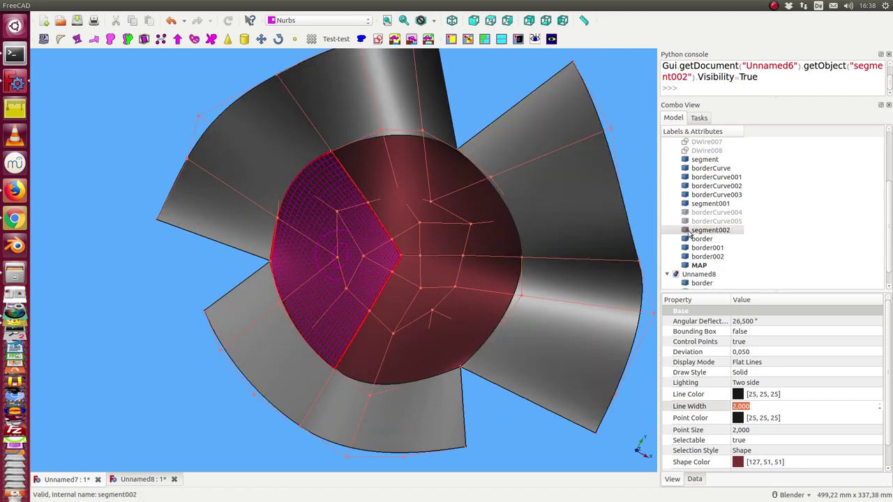
{"action": "left_click", "coordinate": [695, 266]}
{"action": "key", "text": "space"}
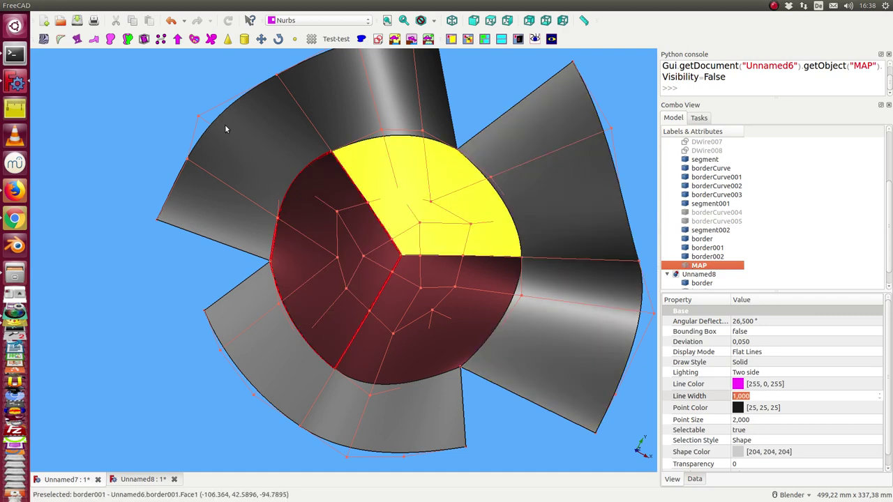
Inspect the transitions between fill and borders with zebra stripes at a larger scale and slightly reduced rotation, and return to the model tree.
{"action": "left_click", "coordinate": [43, 39]}
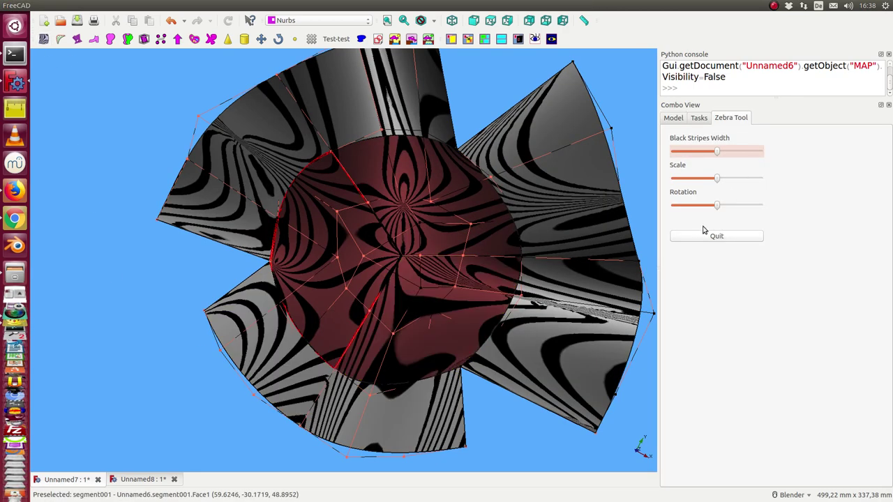
{"action": "left_click_drag", "start_coordinate": [716, 178], "coordinate": [735, 180]}
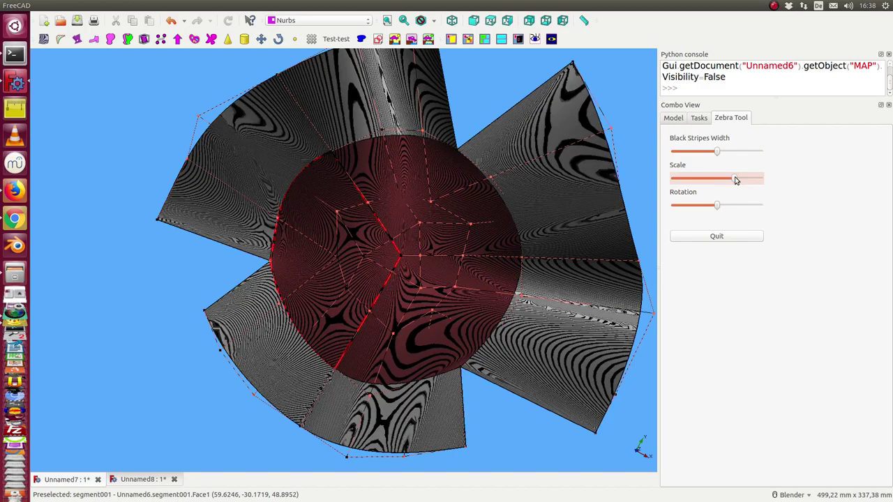
{"action": "left_click_drag", "start_coordinate": [718, 210], "coordinate": [674, 213]}
{"action": "scroll", "coordinate": [624, 237], "scroll_direction": "up", "scroll_amount": 4}
{"action": "middle_click_drag", "start_coordinate": [225, 222], "coordinate": [145, 279]}
{"action": "middle_click_drag", "start_coordinate": [353, 242], "coordinate": [364, 190]}
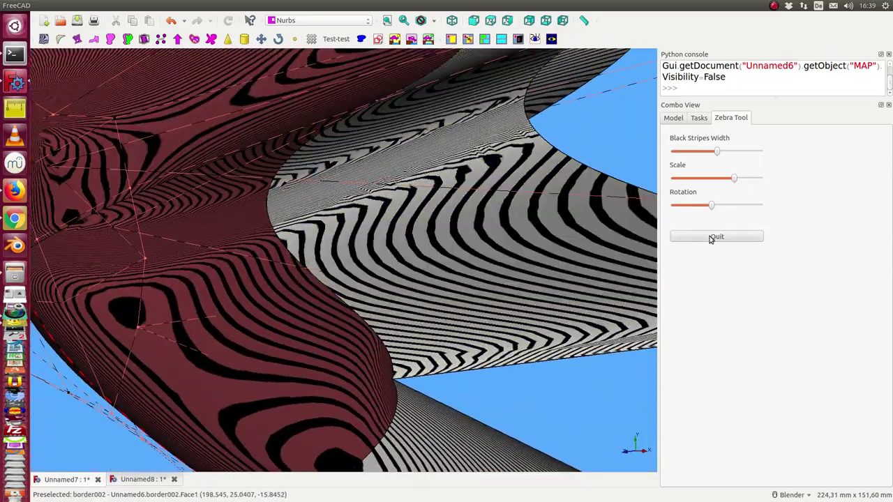
{"action": "left_click", "coordinate": [711, 237]}
{"action": "scroll", "coordinate": [286, 285], "scroll_direction": "down", "scroll_amount": 8}
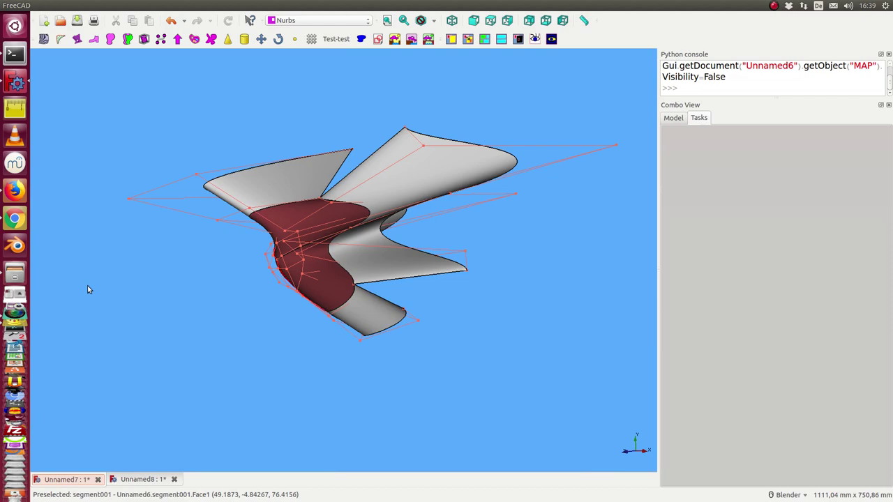
{"action": "middle_click_drag", "start_coordinate": [87, 289], "coordinate": [346, 278]}
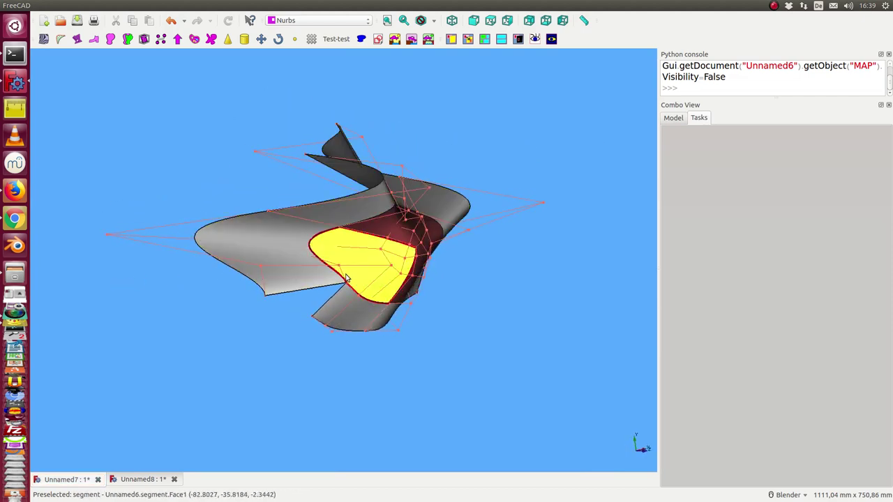
{"action": "left_click", "coordinate": [674, 118]}
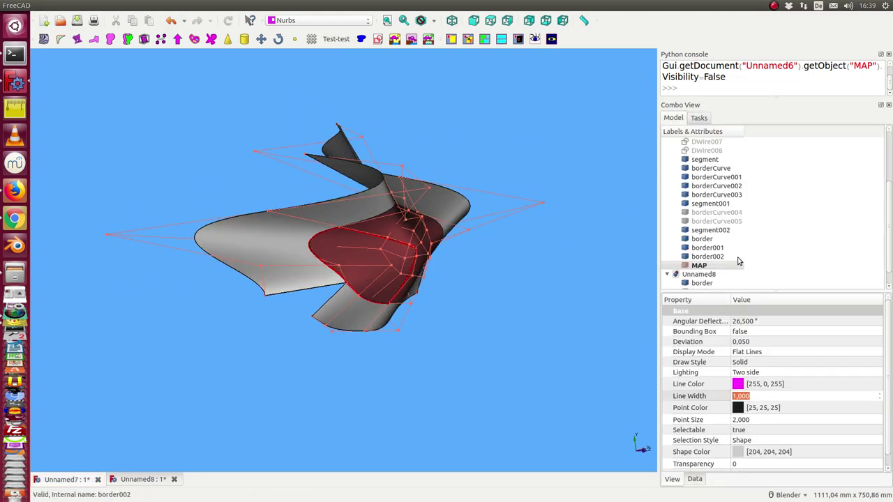
{"action": "middle_click_drag", "start_coordinate": [466, 244], "coordinate": [434, 283]}
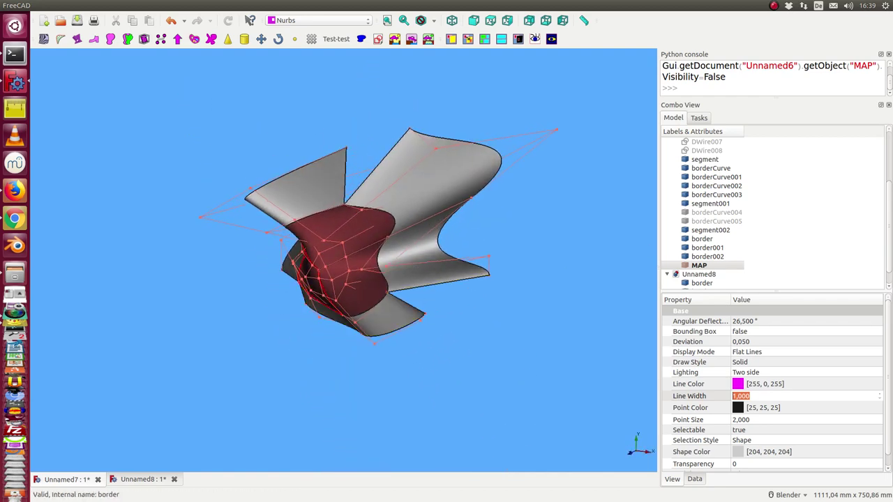
Generate a second corner fill with its own wires from the Python console and inspect it up close.
{"action": "left_click", "coordinate": [733, 396]}
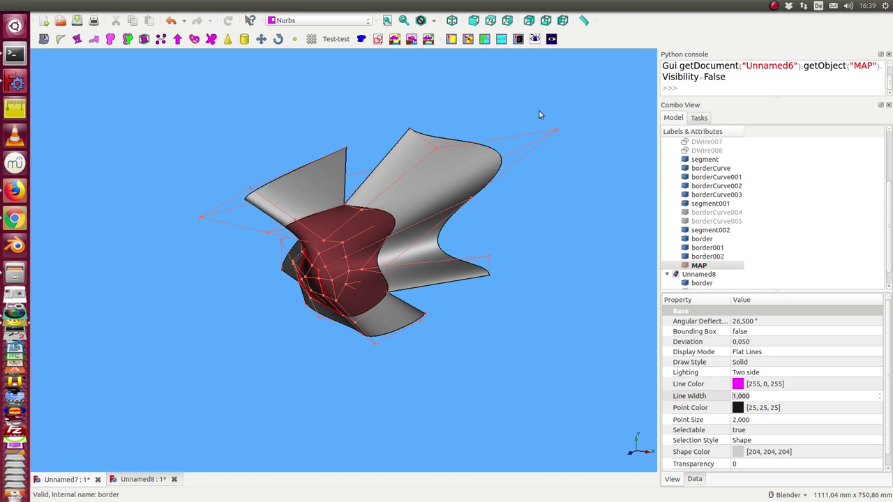
{"action": "left_click", "coordinate": [745, 84]}
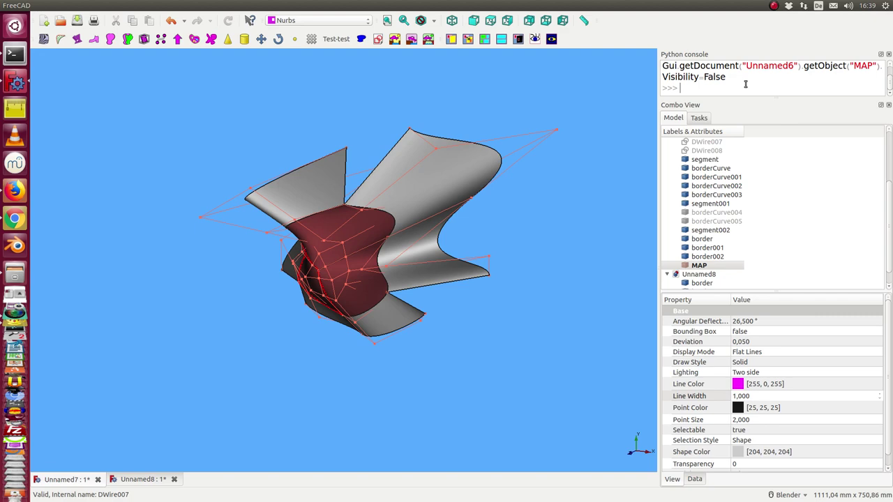
{"action": "key", "text": "Return"}
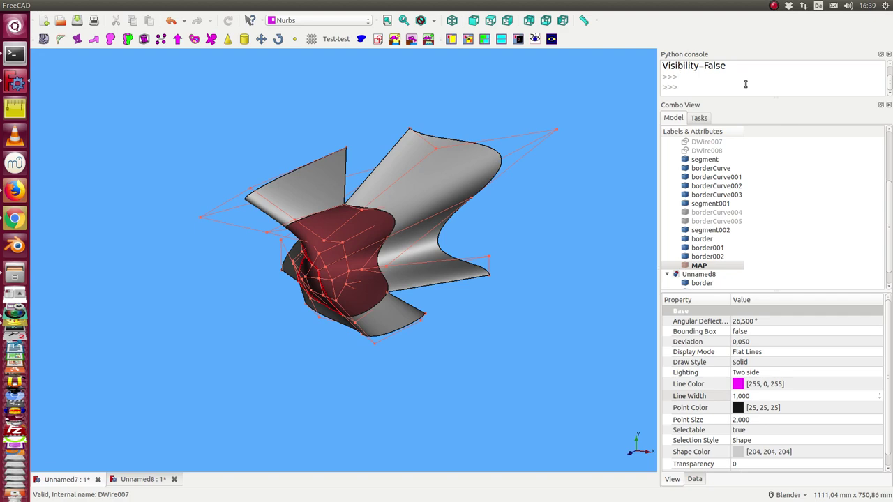
{"action": "key", "text": "Return"}
{"action": "middle_click_drag", "start_coordinate": [271, 342], "coordinate": [363, 215]}
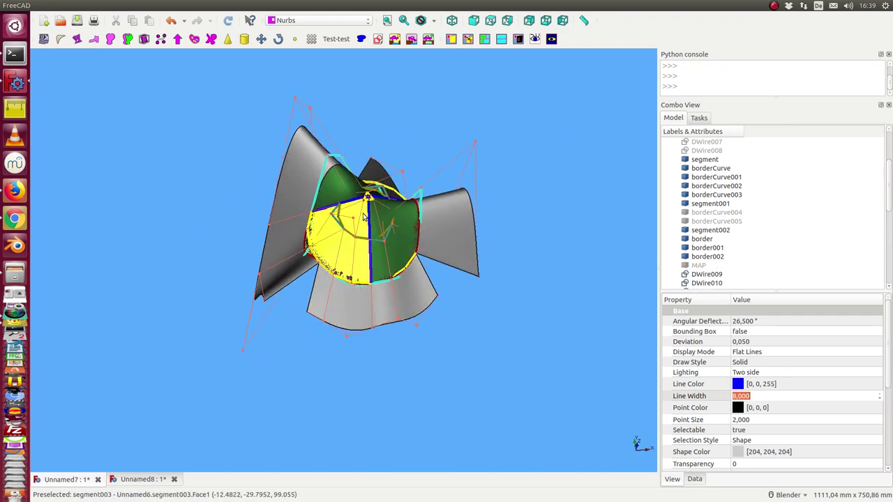
{"action": "scroll", "coordinate": [383, 182], "scroll_direction": "up", "scroll_amount": 4}
{"action": "middle_click_drag", "start_coordinate": [389, 162], "coordinate": [352, 276]}
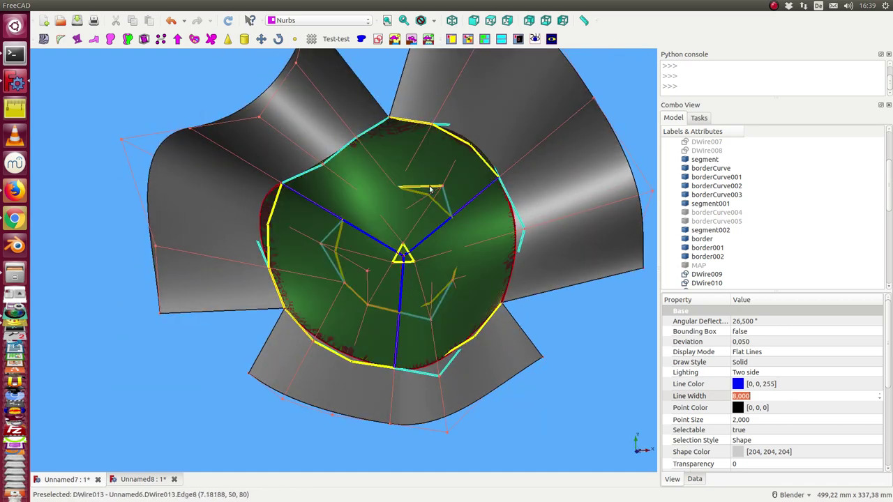
{"action": "middle_click_drag", "start_coordinate": [429, 189], "coordinate": [377, 185]}
{"action": "scroll", "coordinate": [335, 178], "scroll_direction": "up", "scroll_amount": 2}
Select the wires DWire009 through DWire017 of the second fill and hide them together.
{"action": "scroll", "coordinate": [725, 217], "scroll_direction": "down", "scroll_amount": 4}
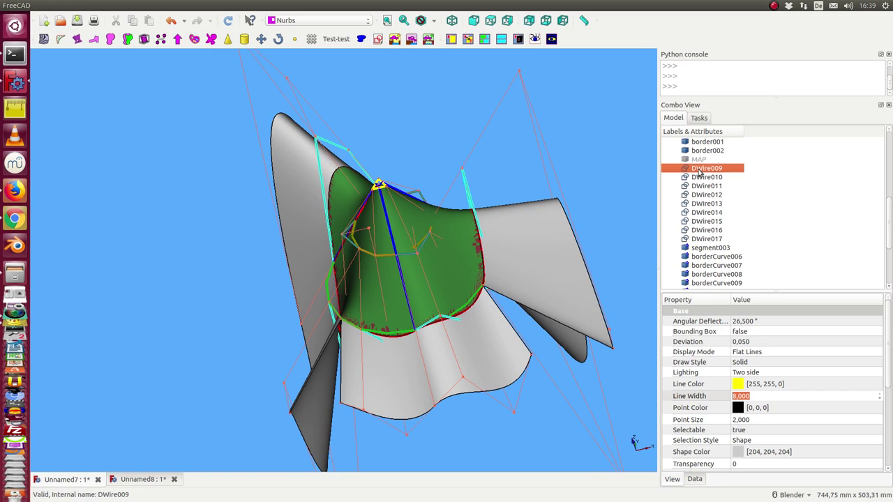
{"action": "key", "text": "shift+Down"}
{"action": "key", "text": "shift+Down"}
{"action": "key", "text": "shift+Down"}
{"action": "key", "text": "shift+Down"}
{"action": "key", "text": "shift+Down"}
{"action": "key", "text": "shift+Down"}
{"action": "key", "text": "shift+Down"}
{"action": "key", "text": "space"}
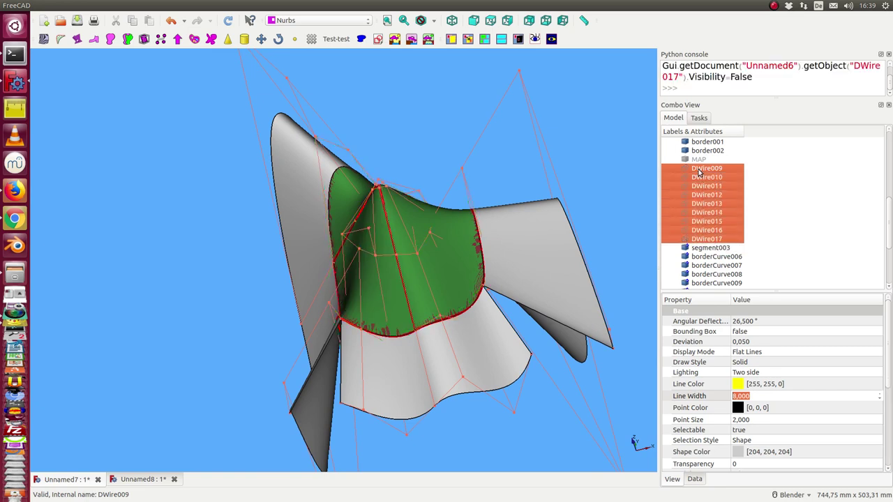
Hide segment003, the front surface of the second fill, and compare the first fill beneath it up close.
{"action": "scroll", "coordinate": [705, 248], "scroll_direction": "down", "scroll_amount": 2}
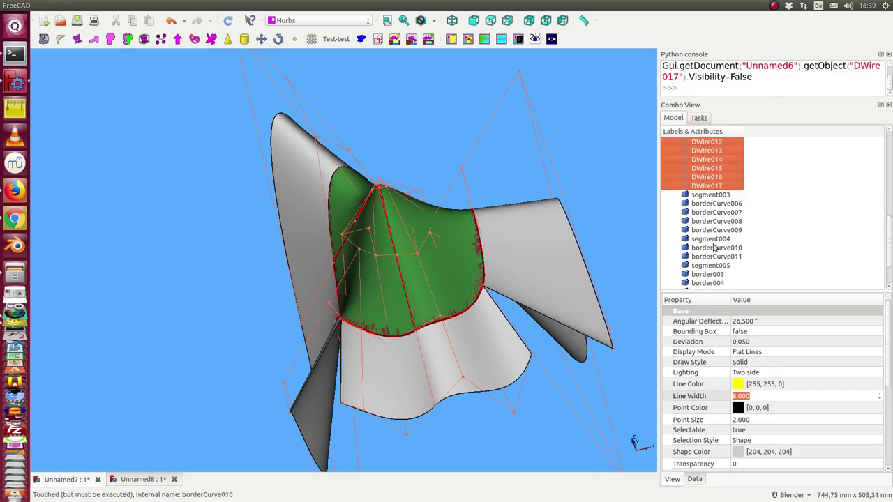
{"action": "scroll", "coordinate": [715, 252], "scroll_direction": "down", "scroll_amount": 1}
{"action": "middle_click_drag", "start_coordinate": [382, 159], "coordinate": [500, 273]}
{"action": "left_click", "coordinate": [404, 307]}
{"action": "key", "text": "space"}
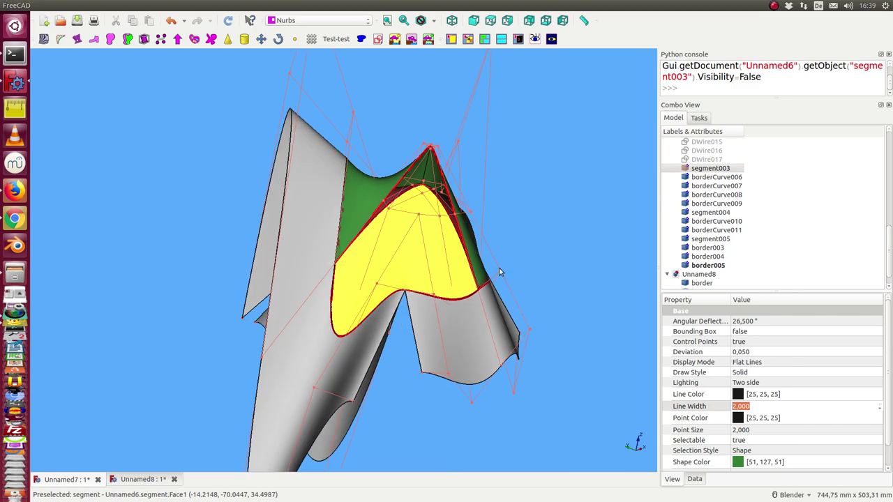
{"action": "middle_click_drag", "start_coordinate": [207, 151], "coordinate": [212, 177]}
{"action": "scroll", "coordinate": [204, 169], "scroll_direction": "up", "scroll_amount": 4}
{"action": "middle_click_drag", "start_coordinate": [444, 153], "coordinate": [413, 116]}
{"action": "scroll", "coordinate": [413, 116], "scroll_direction": "down", "scroll_amount": 2}
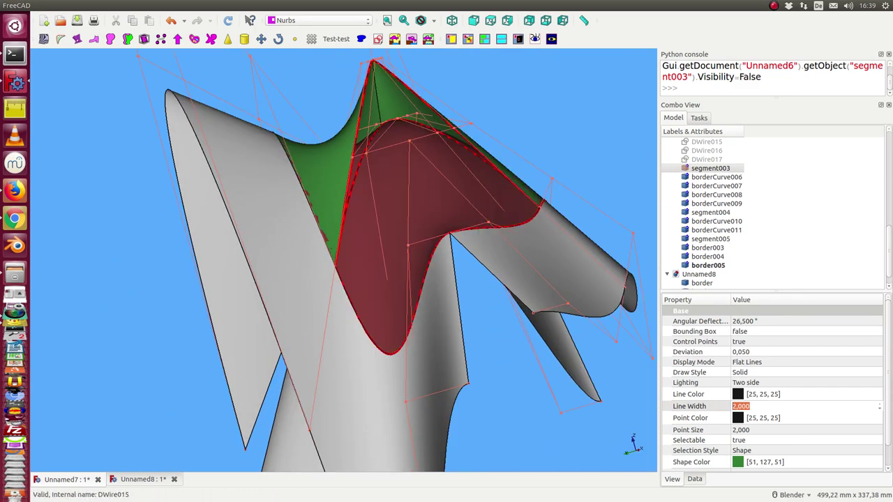
Generate a third corner fill with its own wires from the Python console and view it over the earlier fills.
{"action": "left_click", "coordinate": [741, 406]}
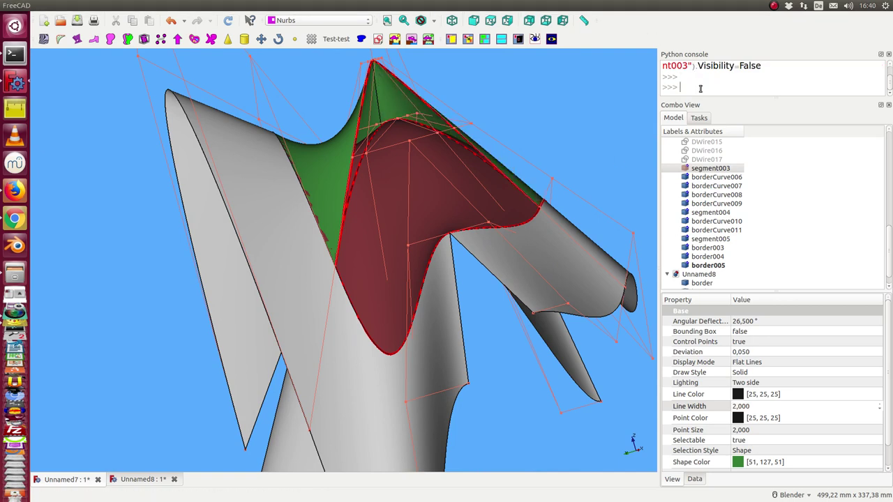
{"action": "key", "text": "Return"}
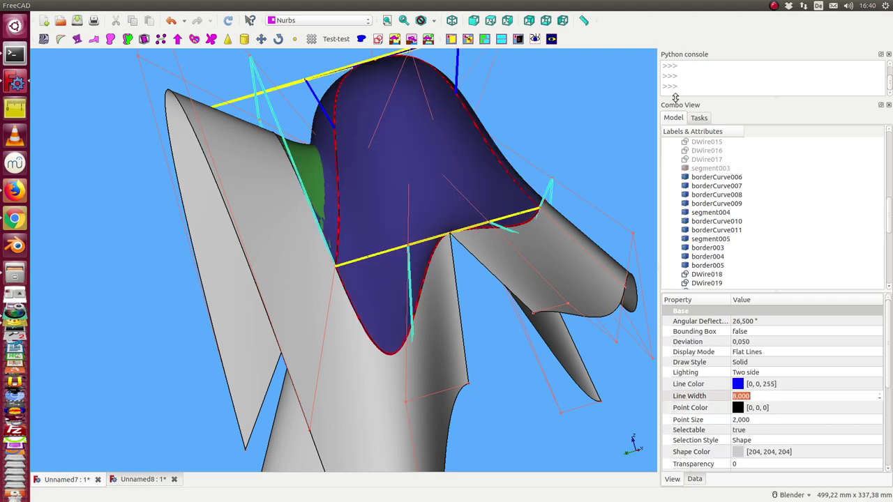
{"action": "scroll", "coordinate": [565, 158], "scroll_direction": "down", "scroll_amount": 4}
{"action": "middle_click_drag", "start_coordinate": [546, 132], "coordinate": [499, 233]}
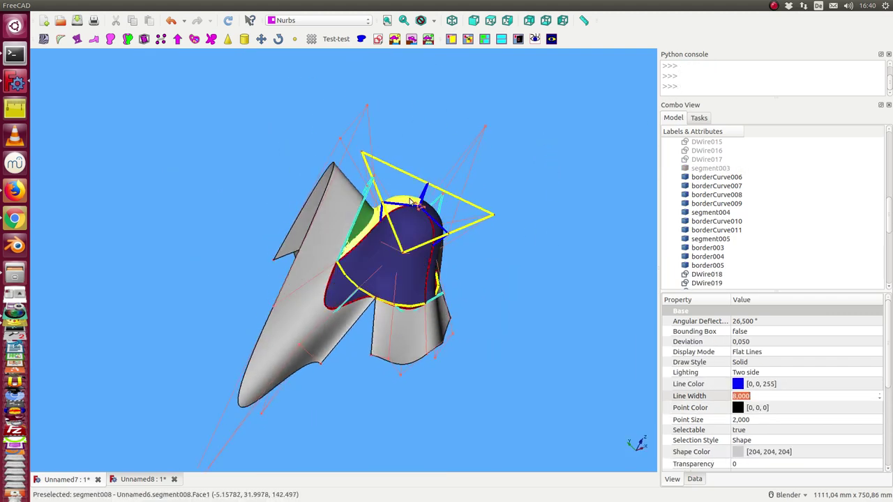
{"action": "scroll", "coordinate": [371, 100], "scroll_direction": "up", "scroll_amount": 3}
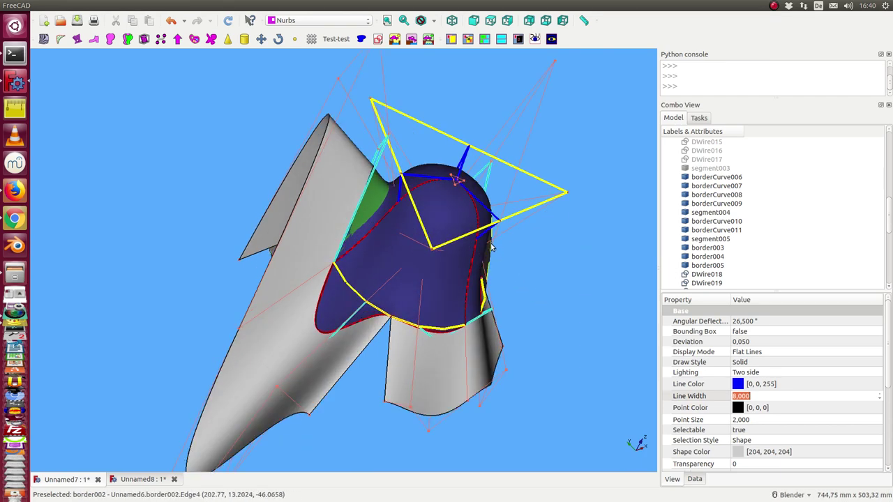
Hide segment006, the front surface of the third fill, and compare the three nested fills from several sides.
{"action": "left_click", "coordinate": [439, 211]}
{"action": "key", "text": "space"}
{"action": "middle_click_drag", "start_coordinate": [591, 310], "coordinate": [495, 281]}
{"action": "scroll", "coordinate": [556, 295], "scroll_direction": "up", "scroll_amount": 4}
{"action": "scroll", "coordinate": [518, 203], "scroll_direction": "down", "scroll_amount": 2}
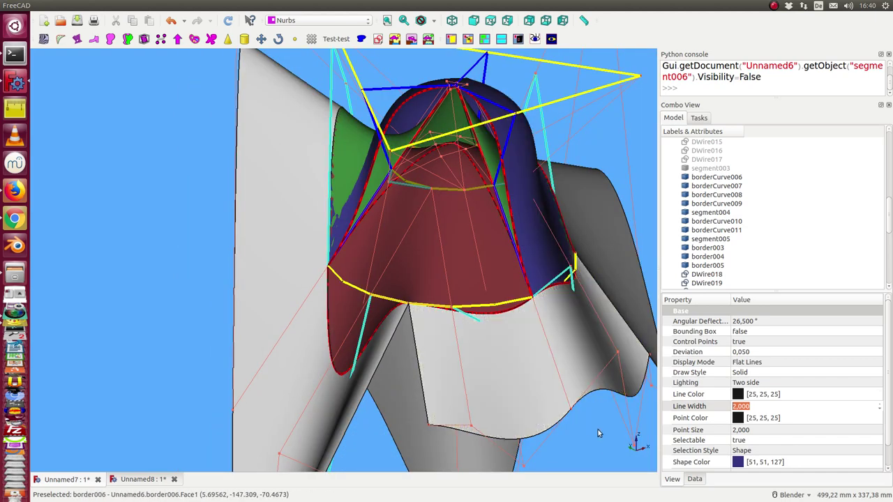
{"action": "middle_click_drag", "start_coordinate": [551, 254], "coordinate": [516, 289]}
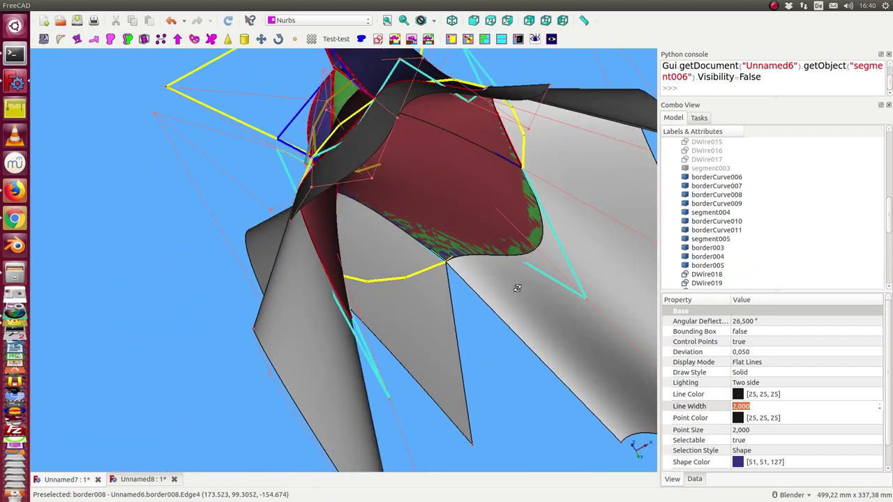
Switch to the Geany editor.
{"action": "key", "text": "alt+Tab"}
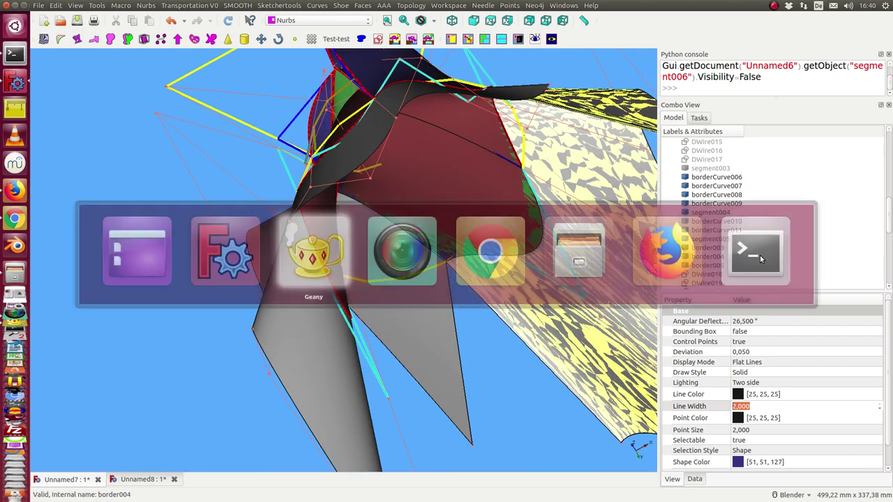